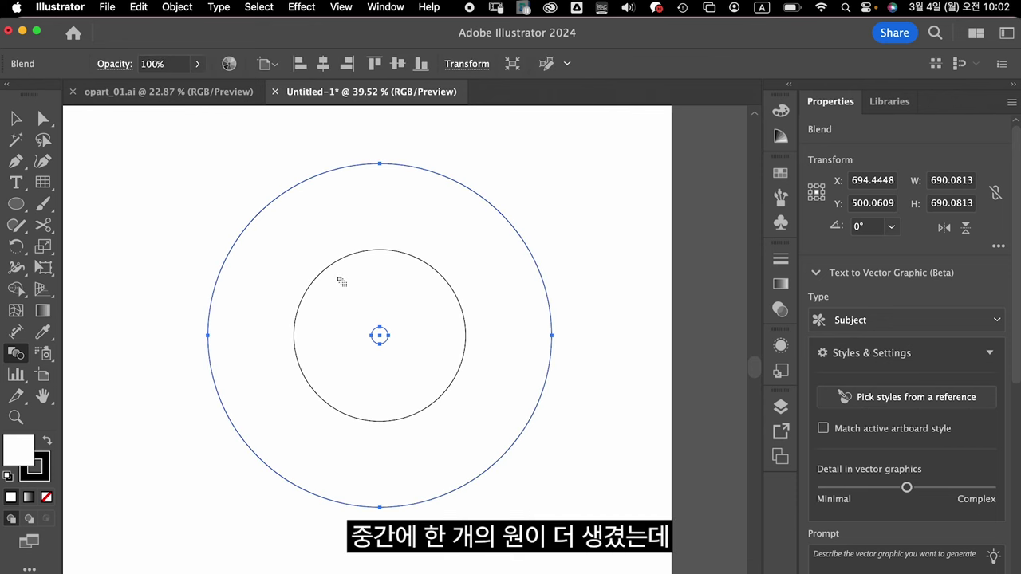
Set the circle blend's spacing to Specified Steps with 15 steps.
double_click(18, 356)
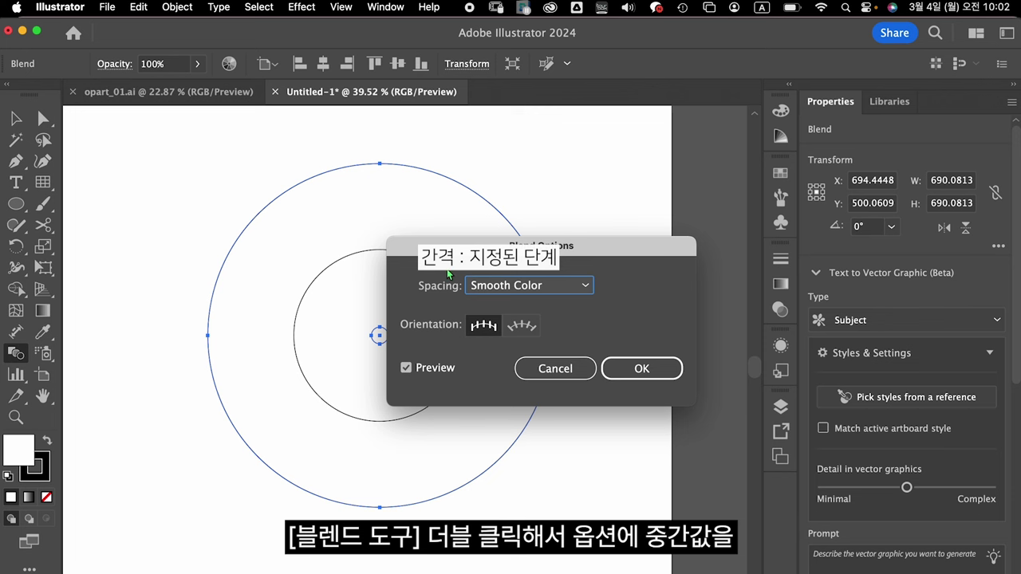
click(566, 286)
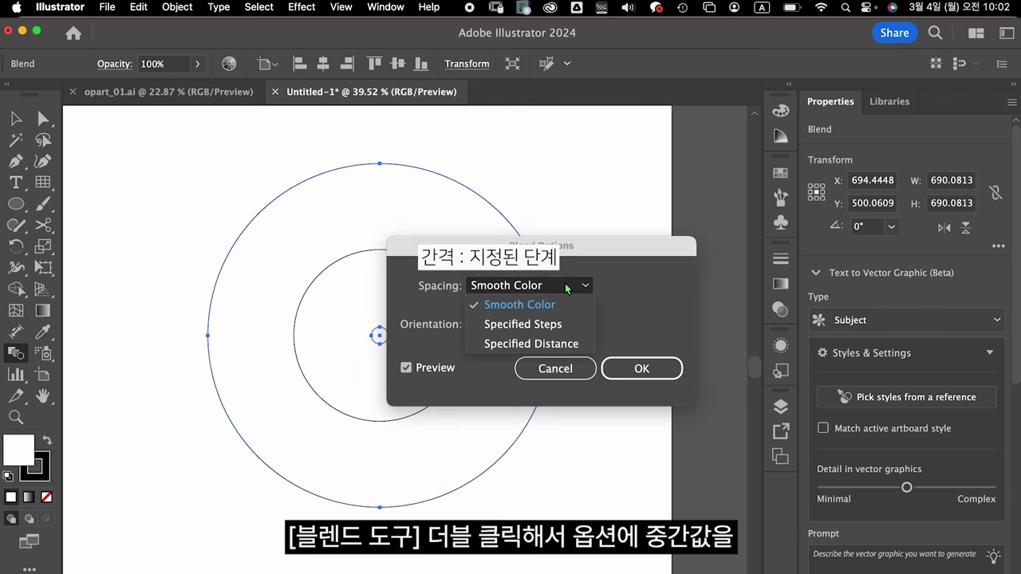
click(542, 327)
text(15)
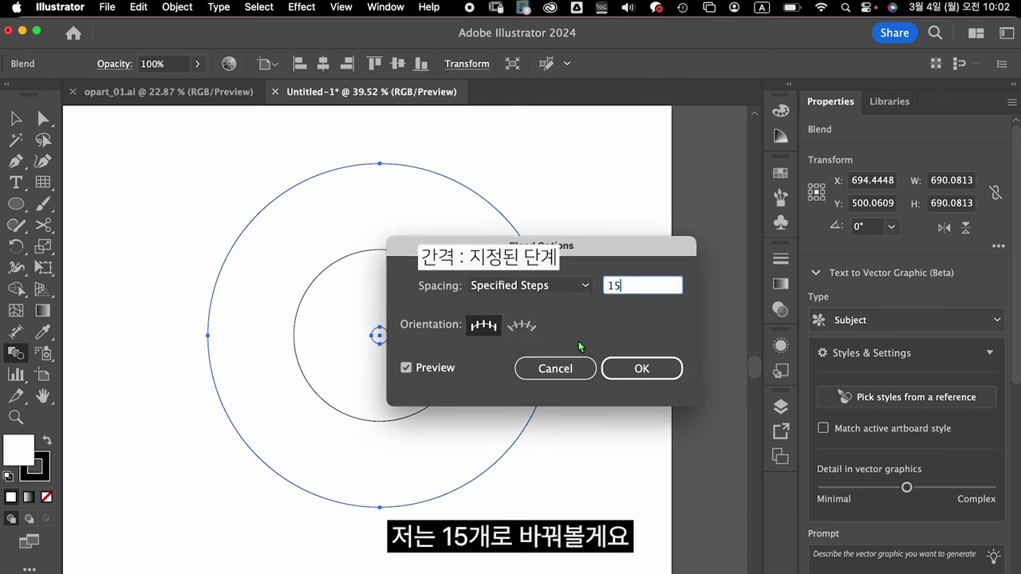
click(632, 372)
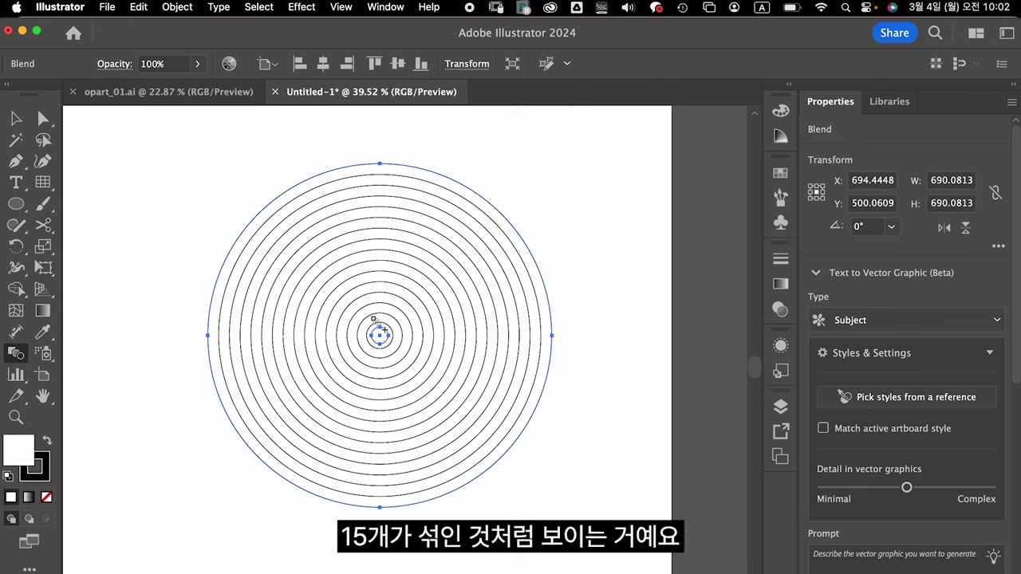
Expand the blend's appearance, and expand the result with Object and Fill enabled to get real concentric circles.
click(177, 7)
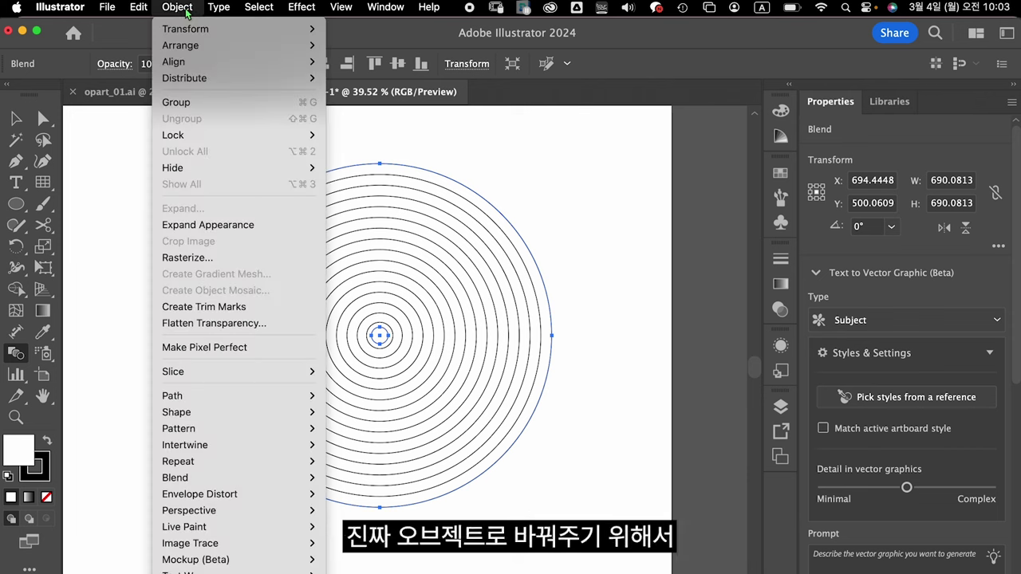
click(214, 224)
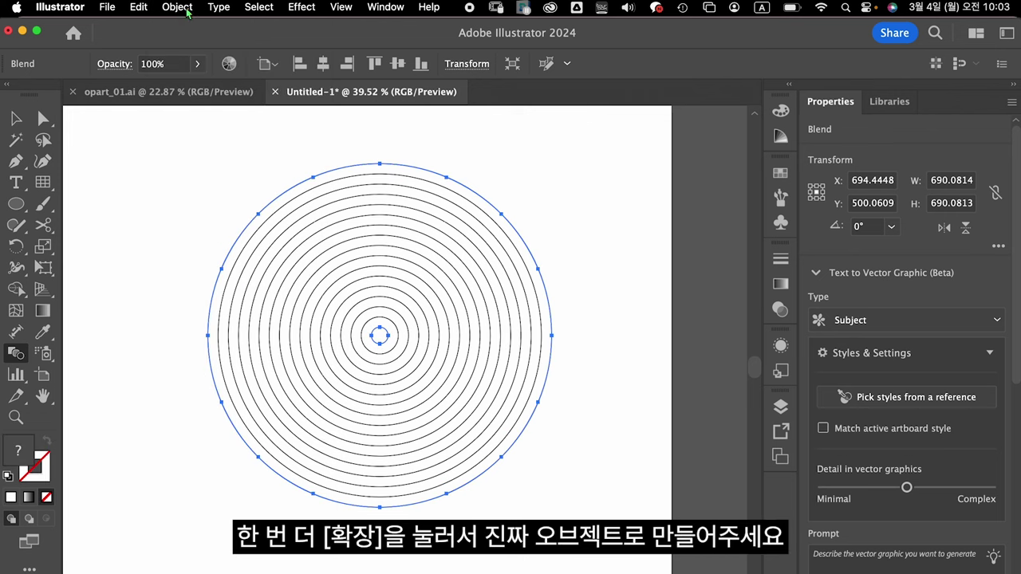
click(185, 11)
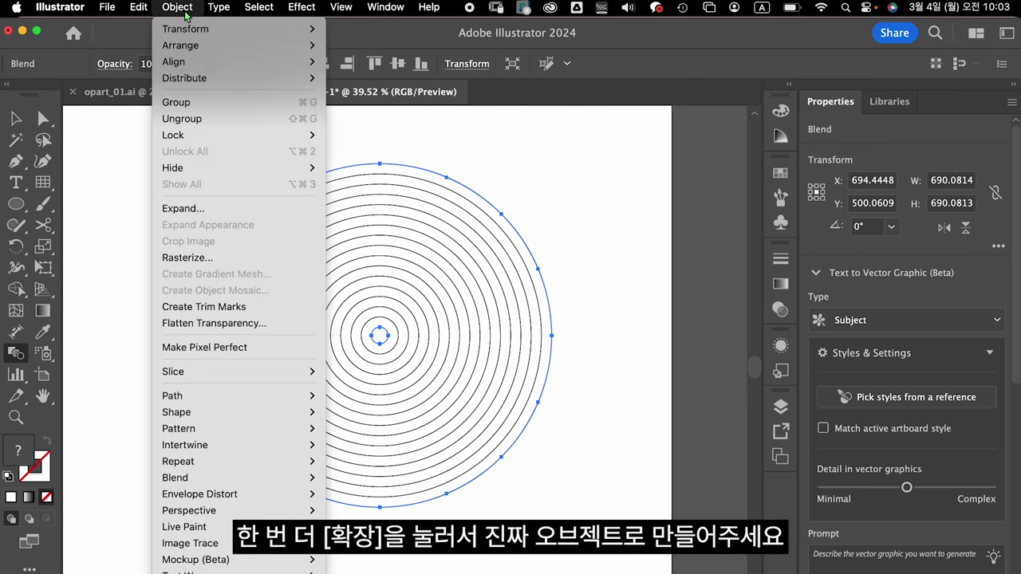
click(199, 208)
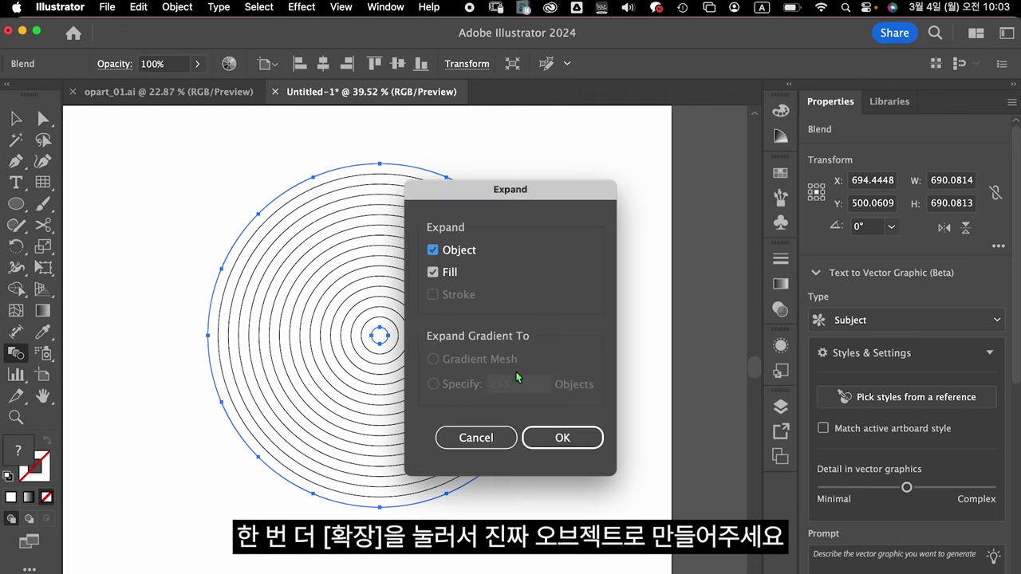
click(555, 445)
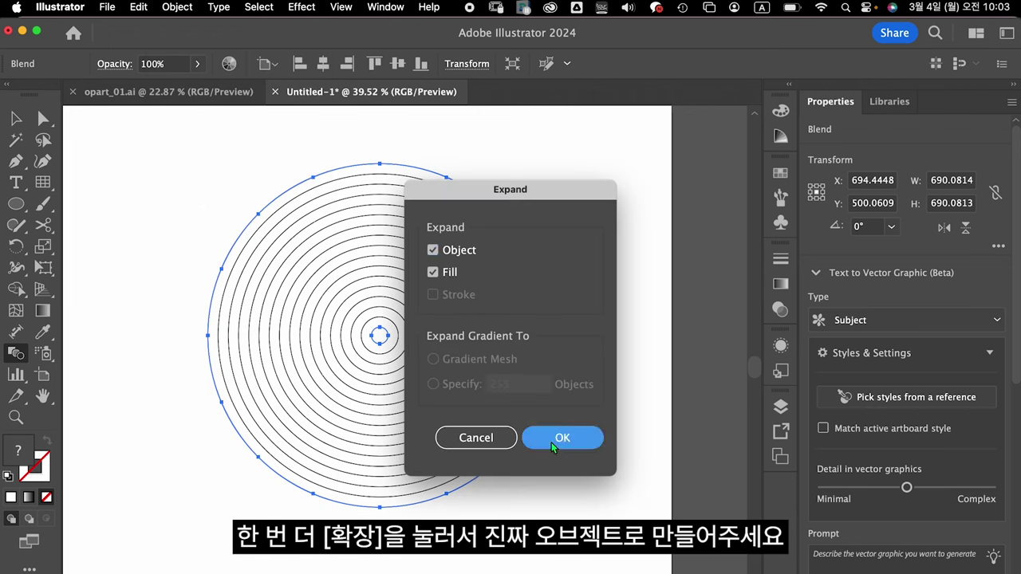
click(558, 467)
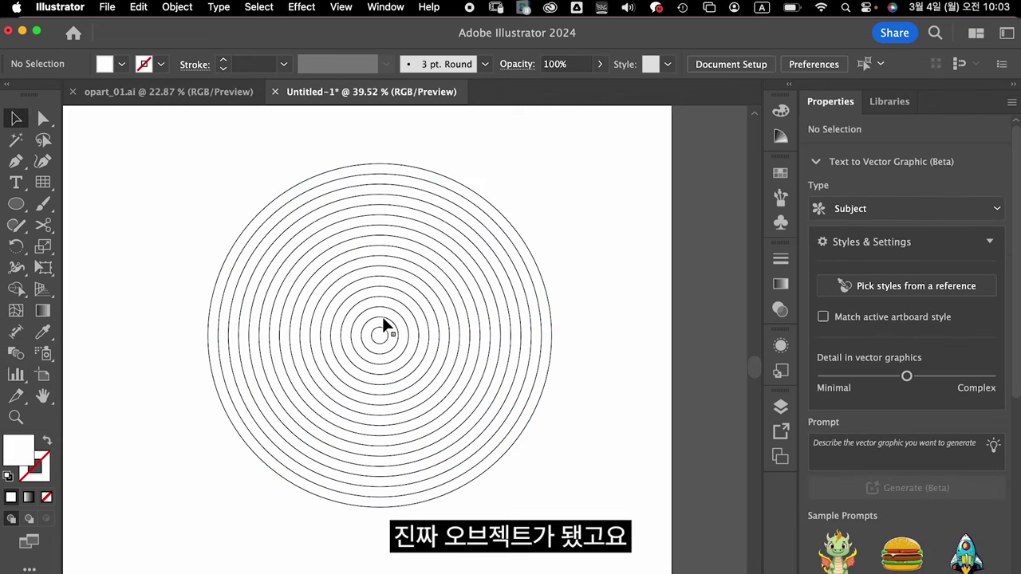
Check whether the rings of the expanded circle group can be selected individually.
click(342, 265)
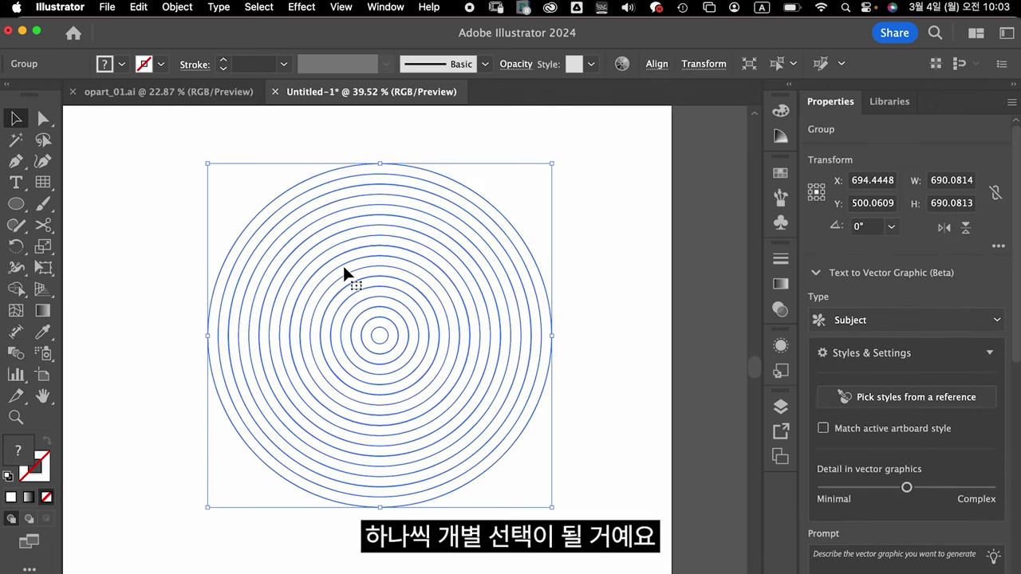
double_click(343, 273)
click(340, 261)
click(334, 257)
double_click(642, 251)
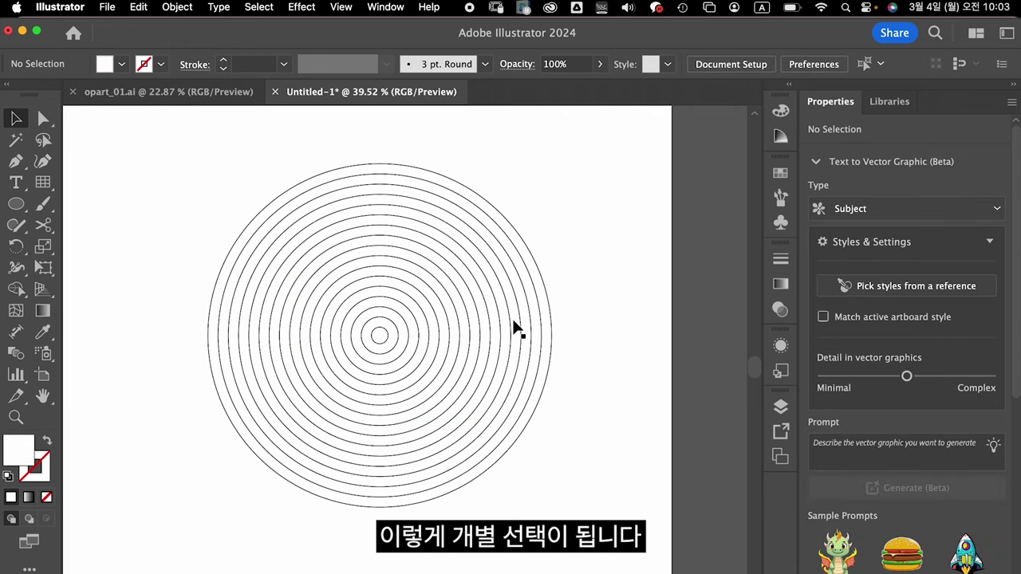
Turn on Smart Guides for drawing with the Pen tool from the circles' centre.
scroll(514, 327, up, 2)
scroll(514, 327, up, 4)
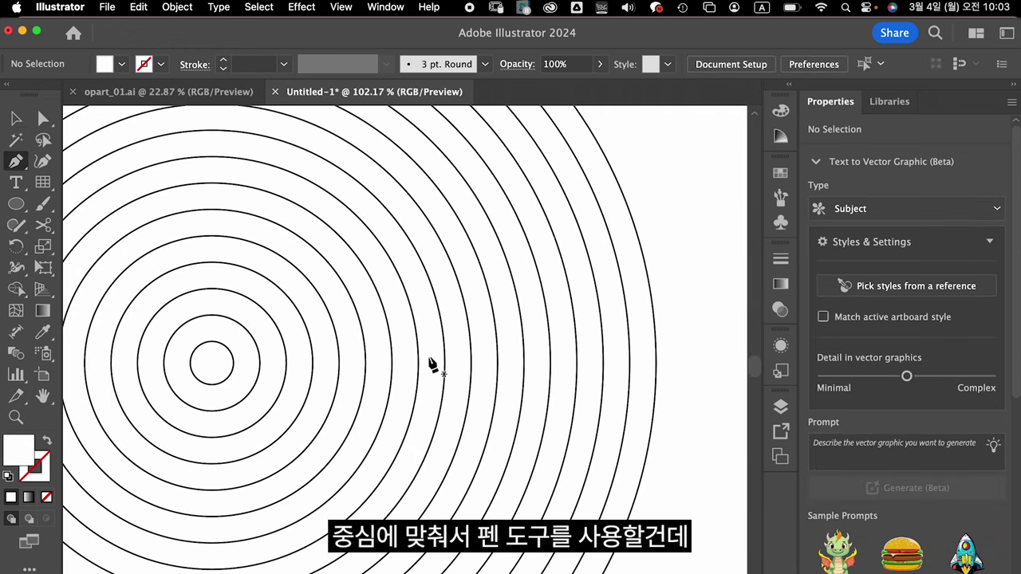
key(p)
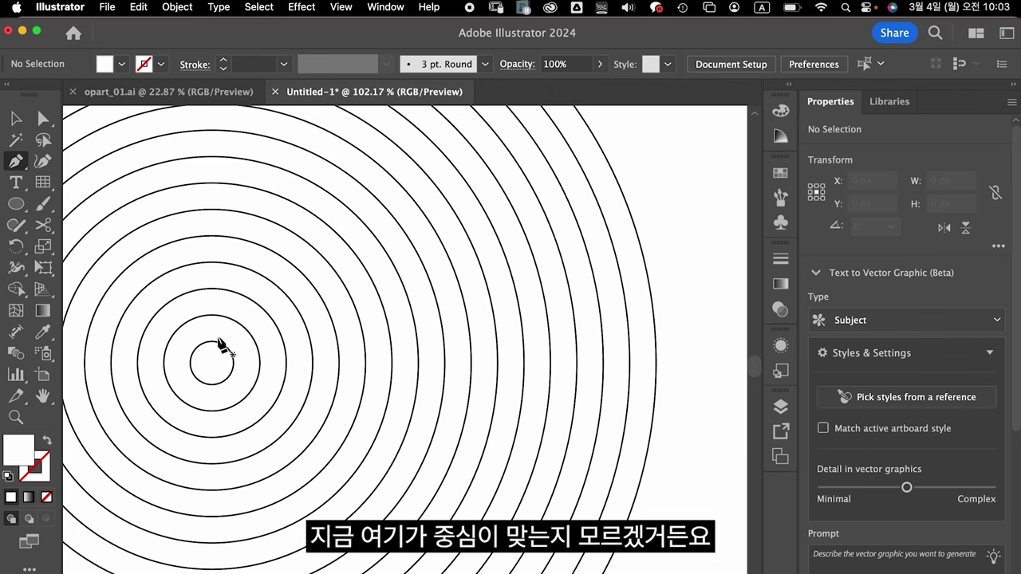
click(343, 8)
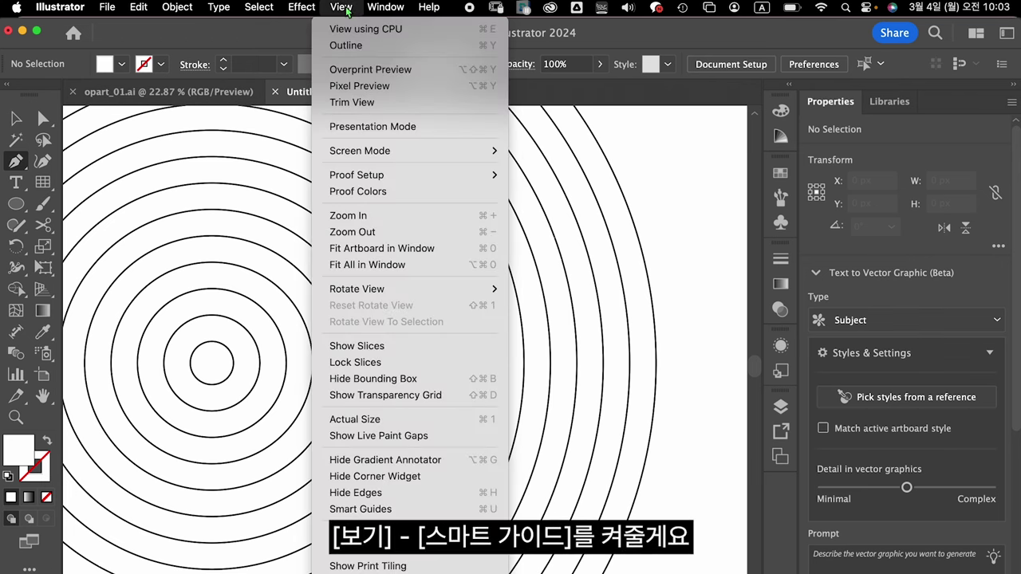
click(386, 509)
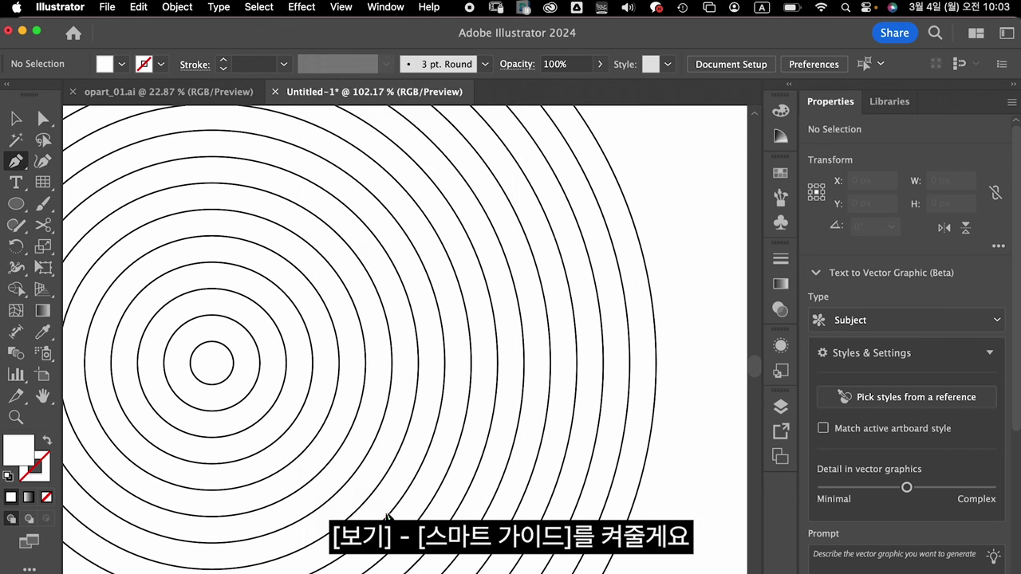
Draw a horizontal line about 368 px long from the circles' common centre to just beyond the outermost ring.
click(213, 366)
scroll(597, 370, down, 3)
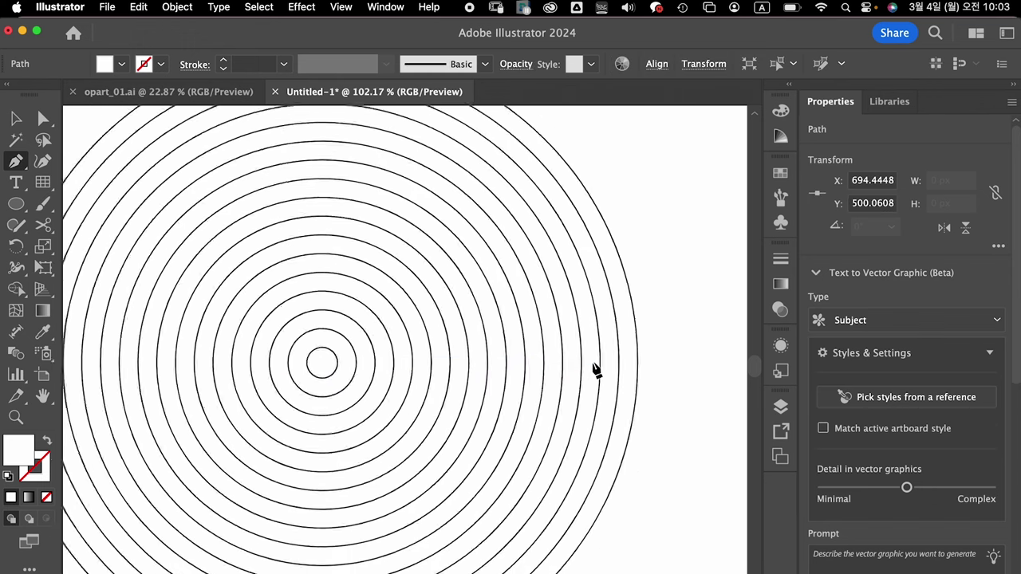
click(654, 364)
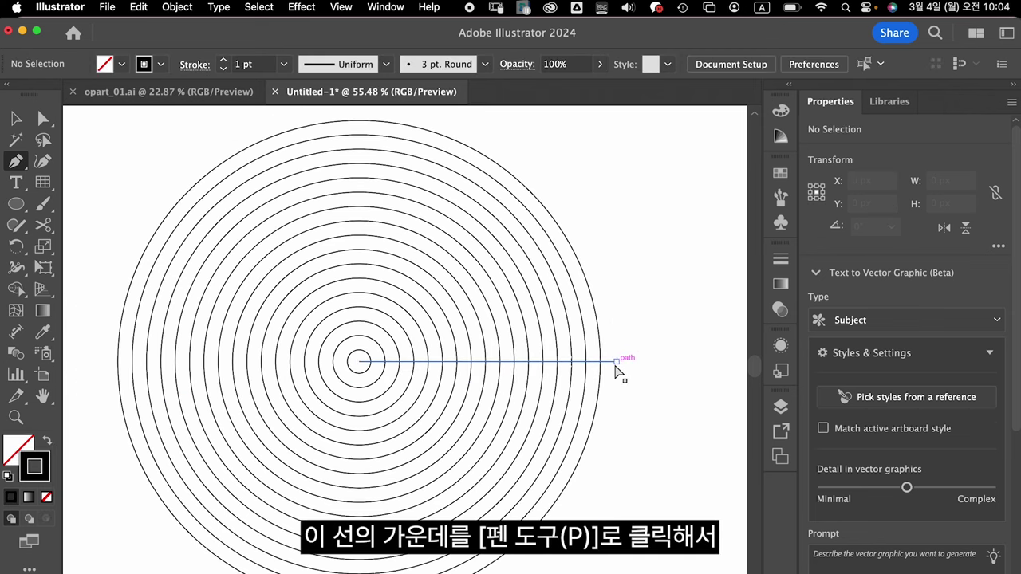
Add an anchor point near the middle of the horizontal line and move it up about 50 px.
click(616, 362)
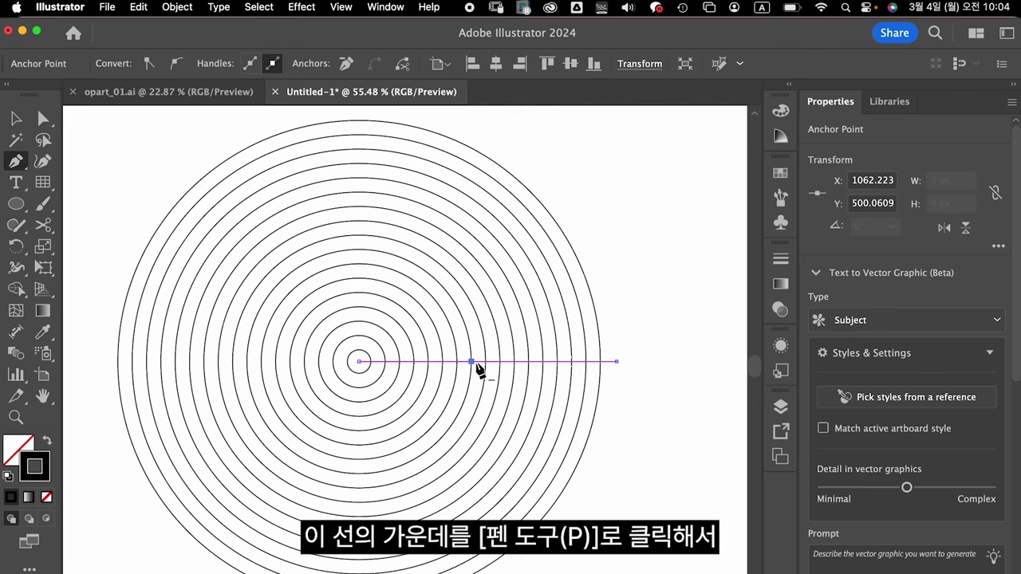
key(a)
drag(471, 361, 480, 327)
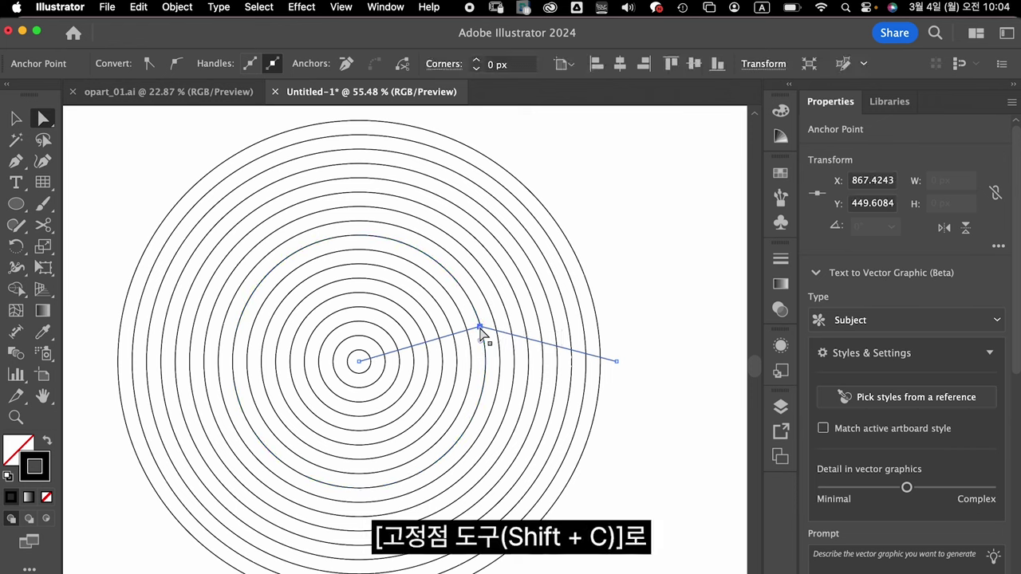
Convert the raised middle anchor to a smooth point with the Anchor Point tool, bending the line into an arc.
drag(16, 162, 110, 236)
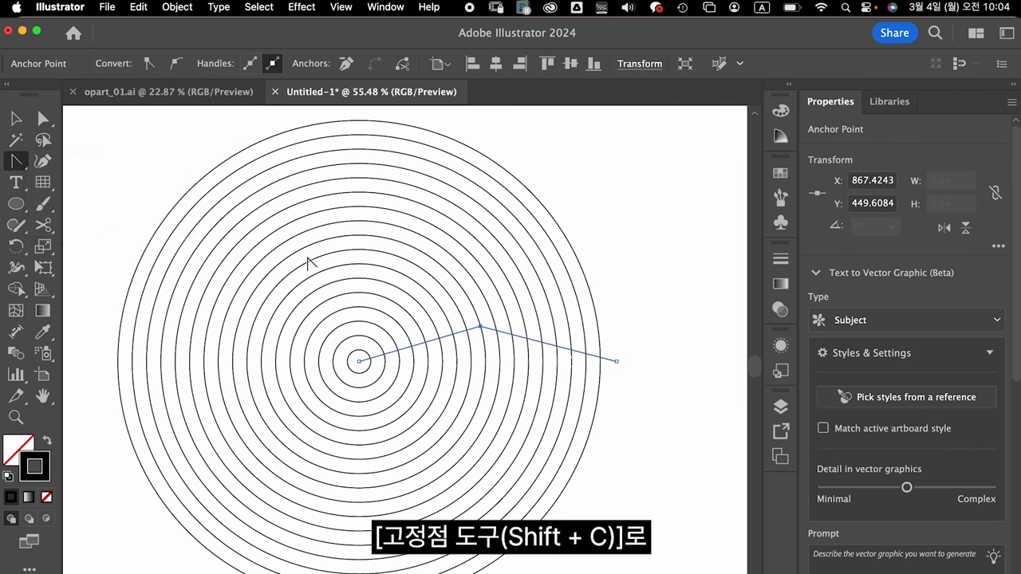
drag(479, 326, 571, 326)
key(v)
click(638, 366)
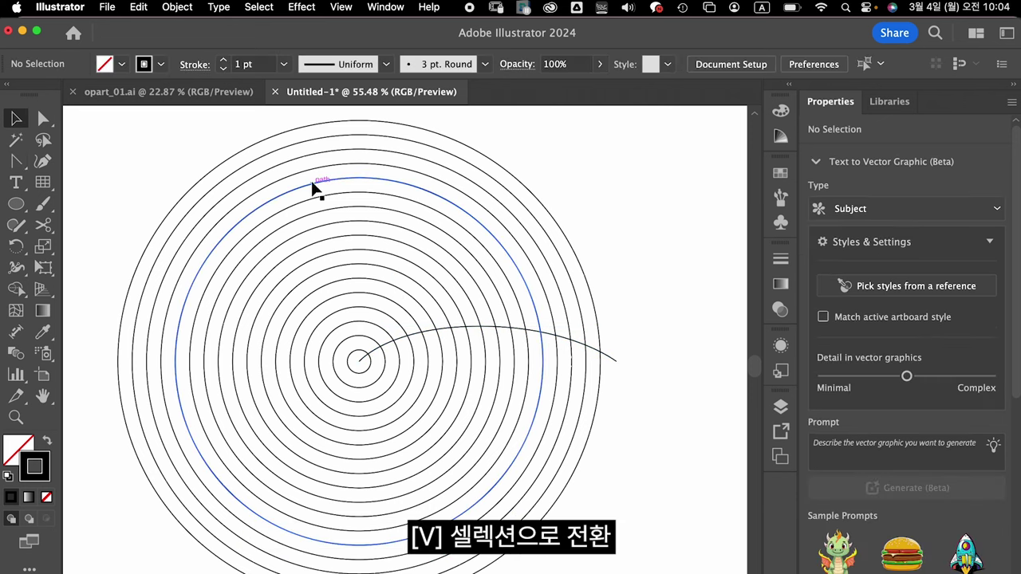
Make a copy of the arc rotated 5° about the circles' centre.
click(614, 368)
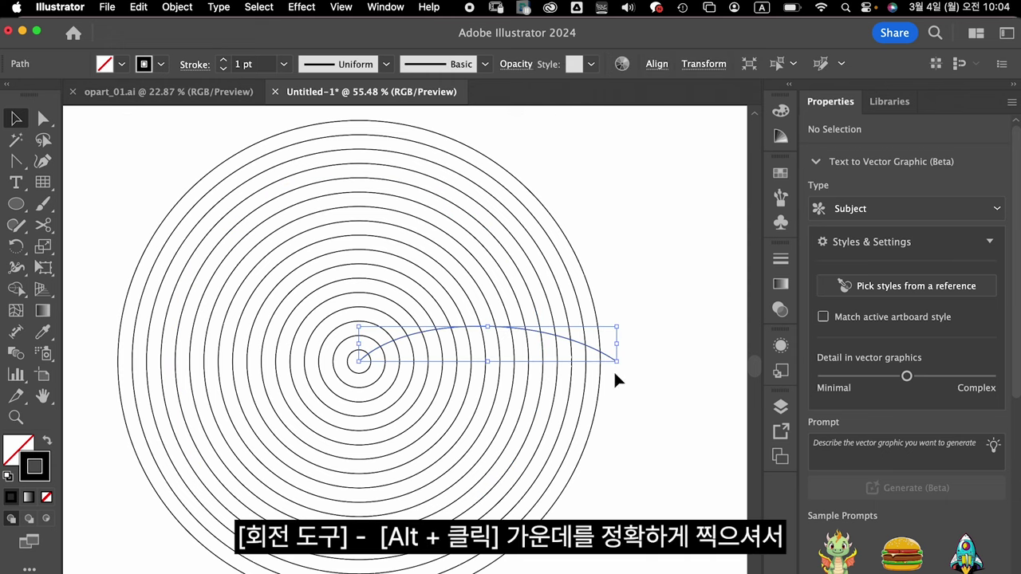
click(16, 245)
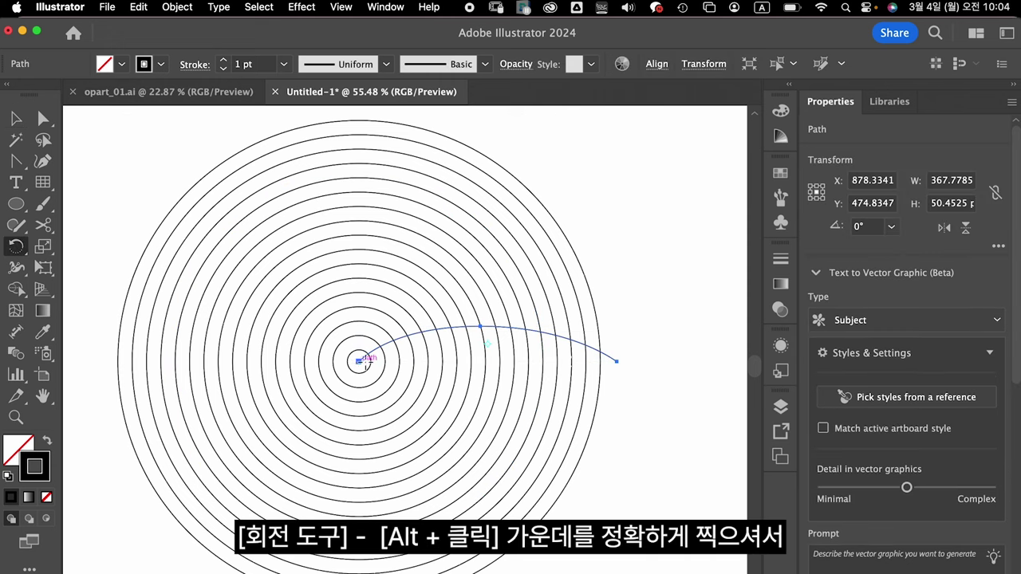
alt+click(359, 364)
drag(428, 218, 536, 223)
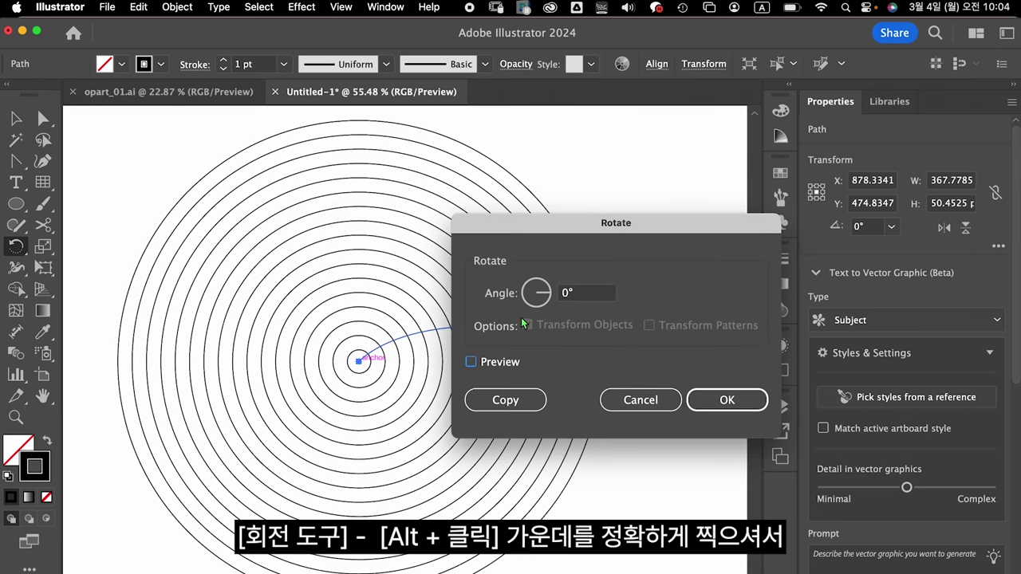
double_click(564, 293)
click(504, 399)
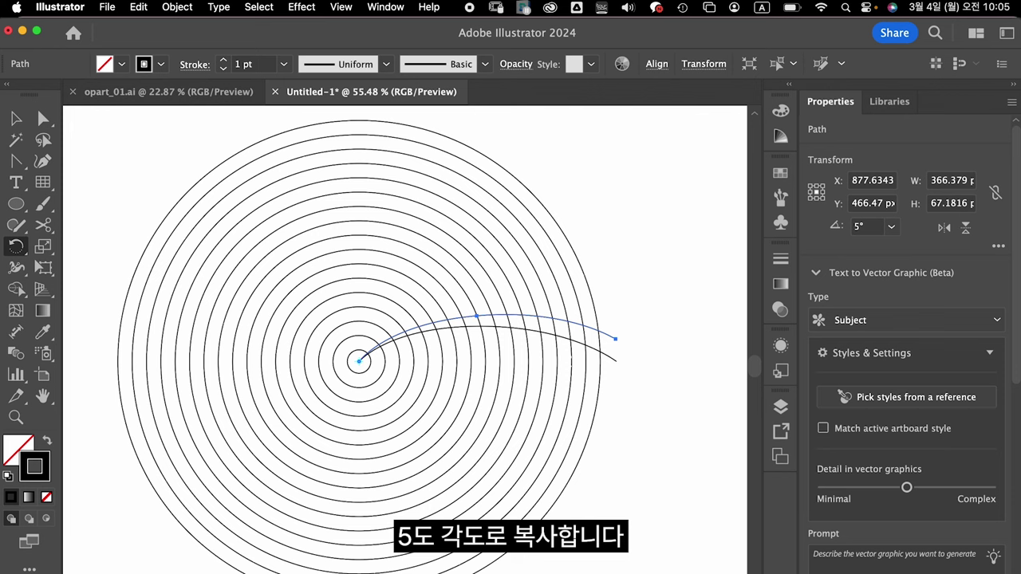
Repeat the 5° rotated copy seven more times to fan the arcs out to 40°, and clear the selection.
key(super+d)
key(super+d)
key(super+d)
key(super+d)
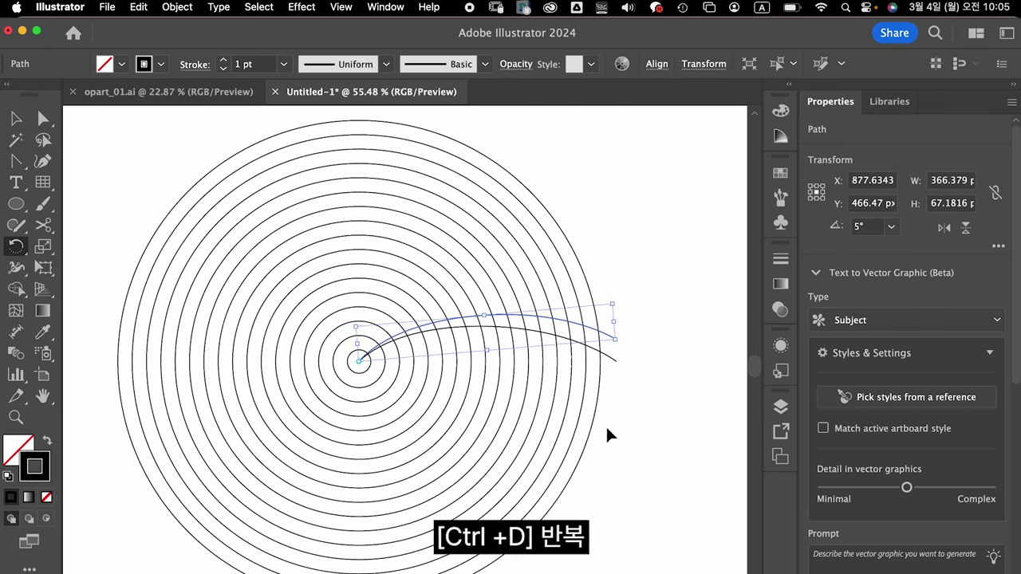
key(super+d)
key(super+d)
key(super+d)
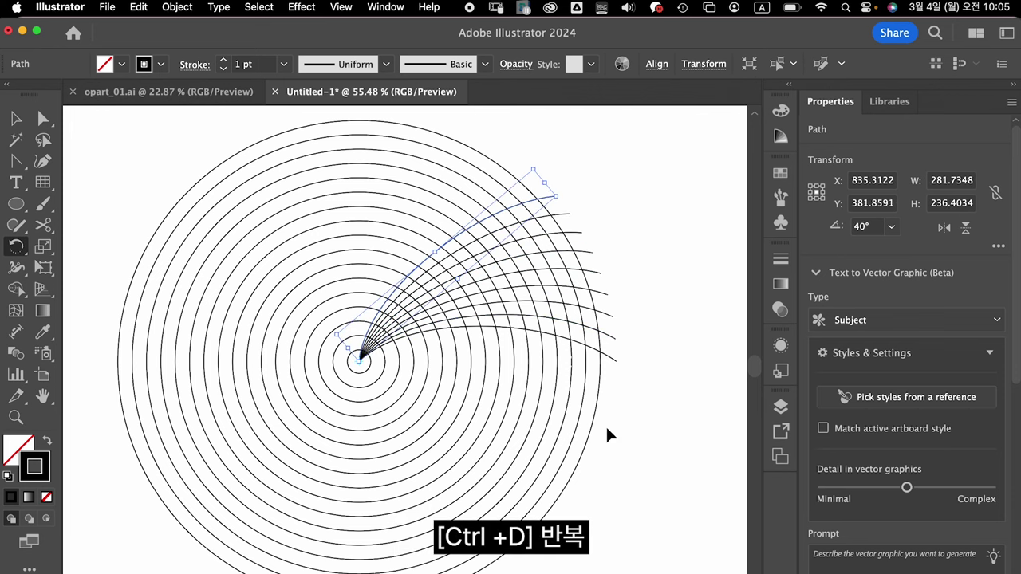
key(v)
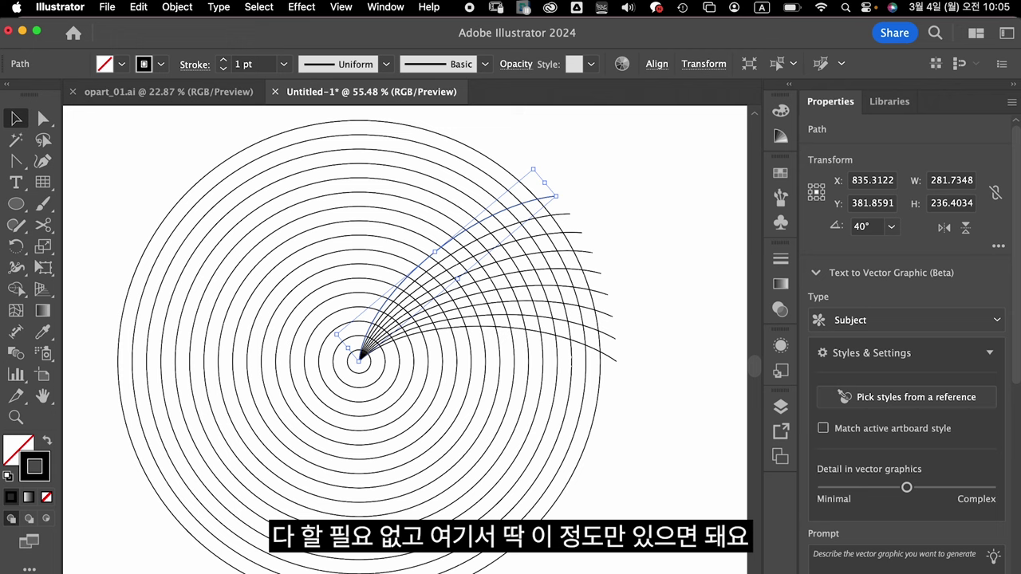
click(654, 319)
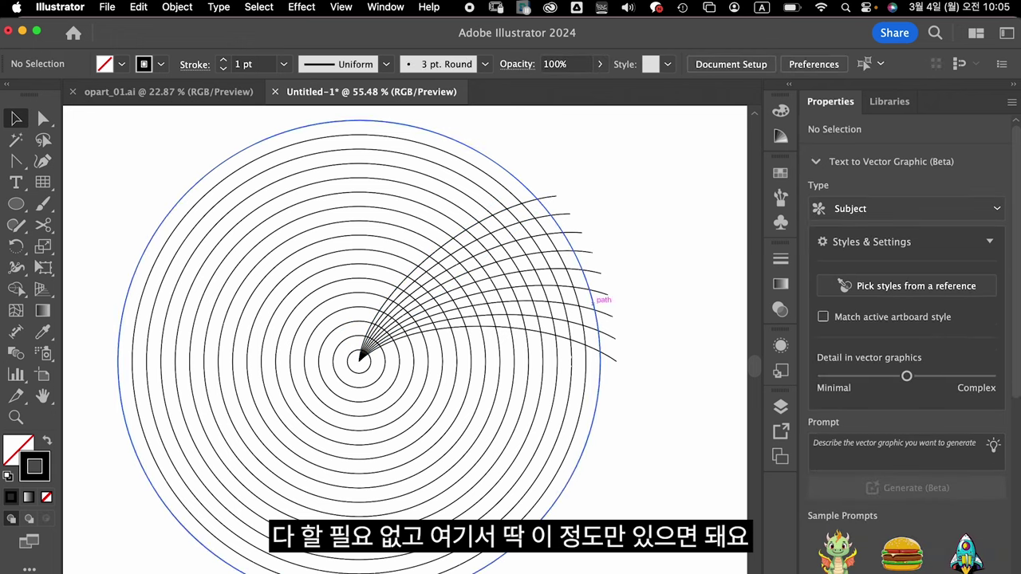
Select all circles and arcs and split them with the Pathfinder Divide operation.
key(super+a)
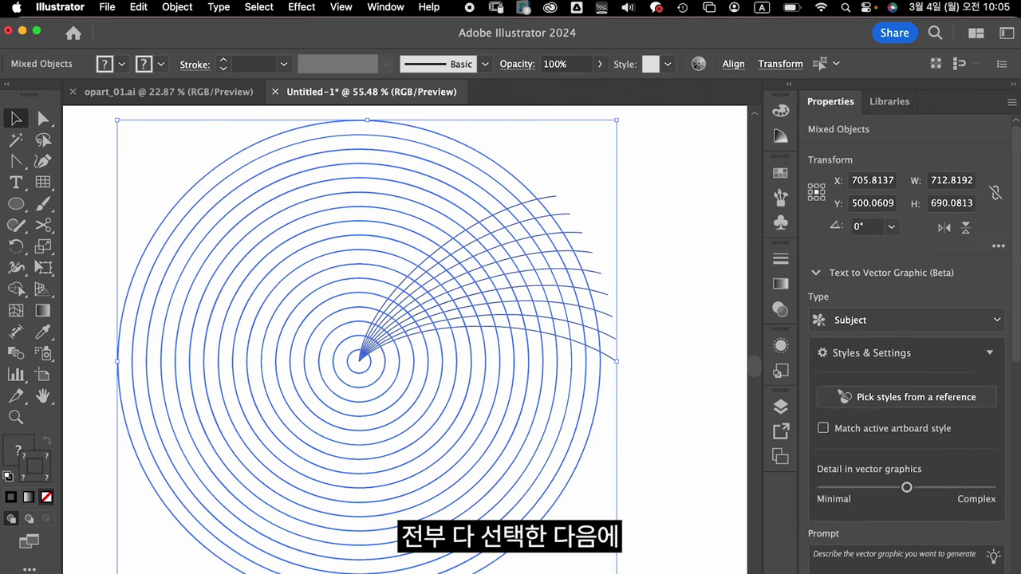
click(385, 6)
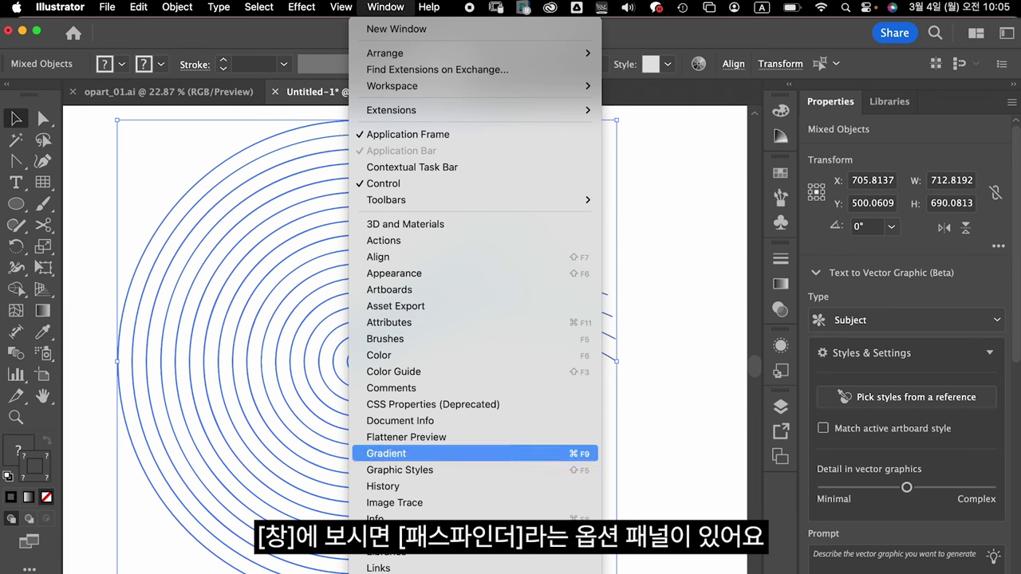
scroll(399, 565, down, 3)
scroll(398, 564, down, 5)
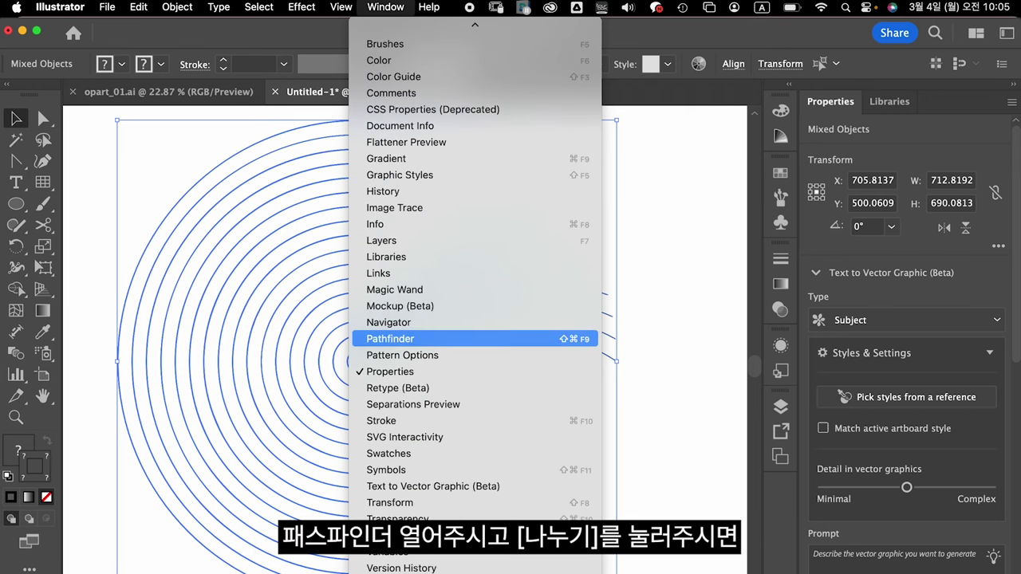
click(390, 339)
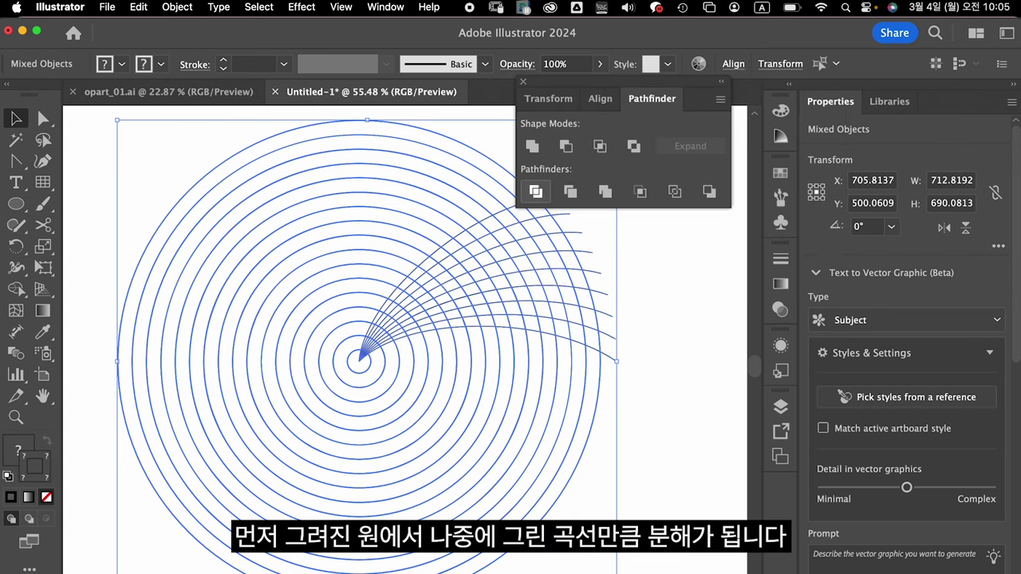
click(535, 191)
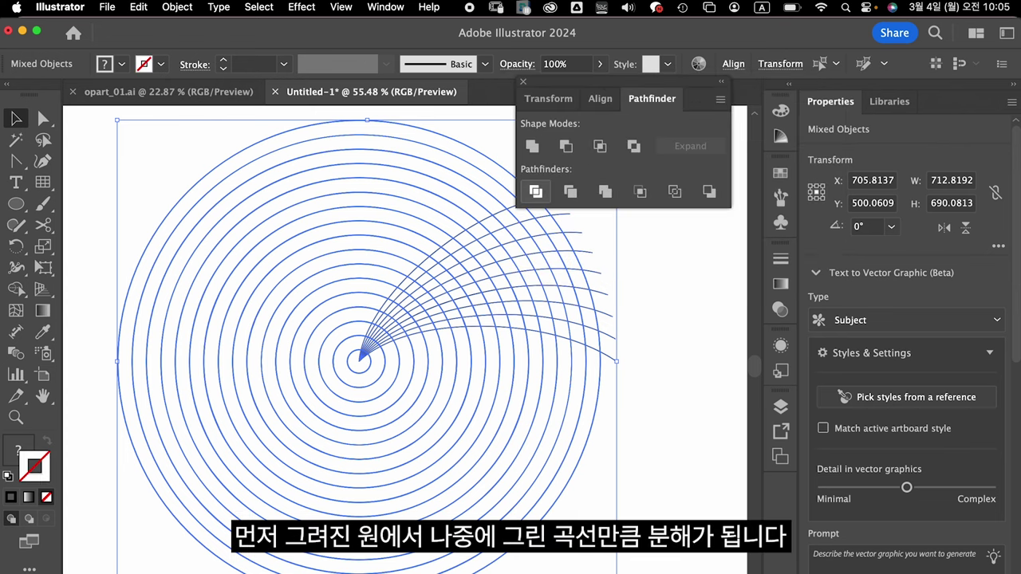
Inspect the divided artwork by selecting a few individual cells between the outer rings, and clear the selection.
key(super+shift+a)
key(super+equal)
key(super+equal)
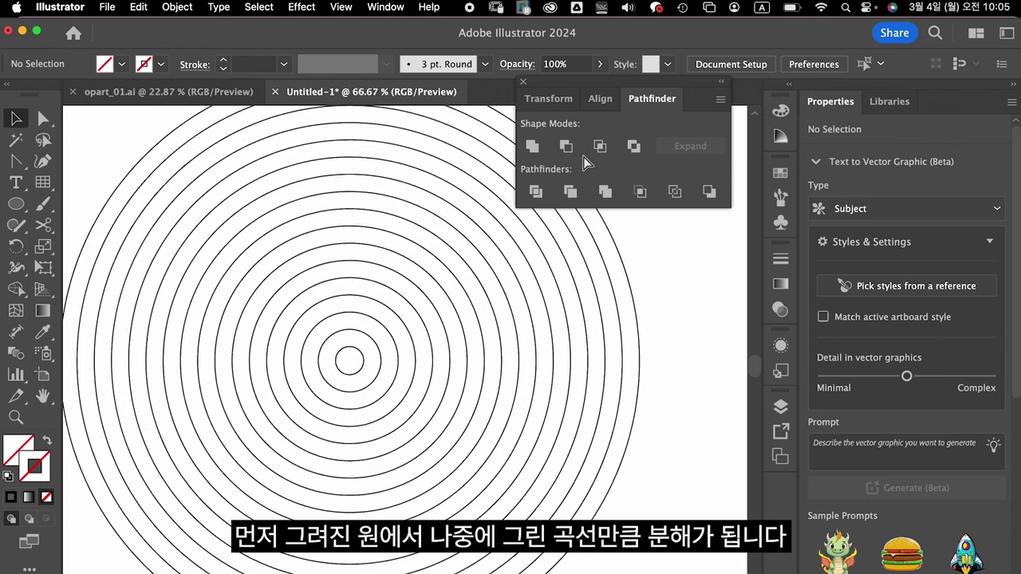
key(super+a)
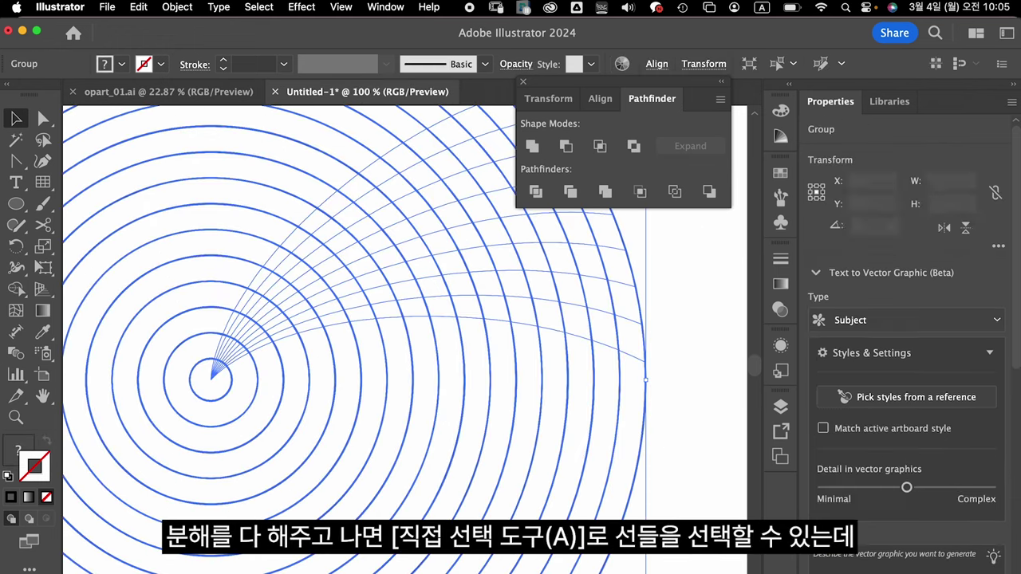
key(a)
key(super+shift+a)
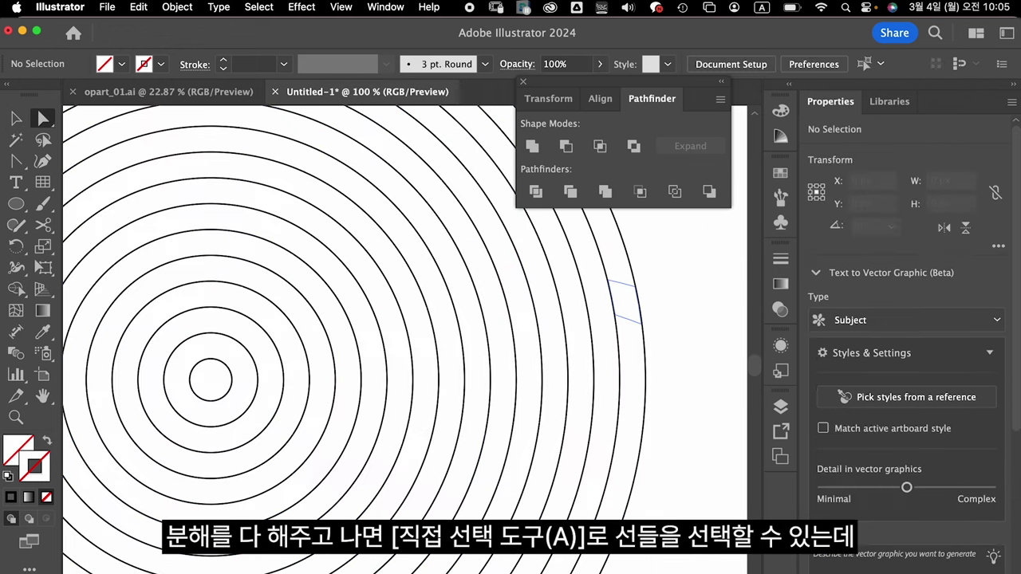
click(625, 302)
shift+click(588, 261)
shift+click(549, 315)
shift+click(569, 242)
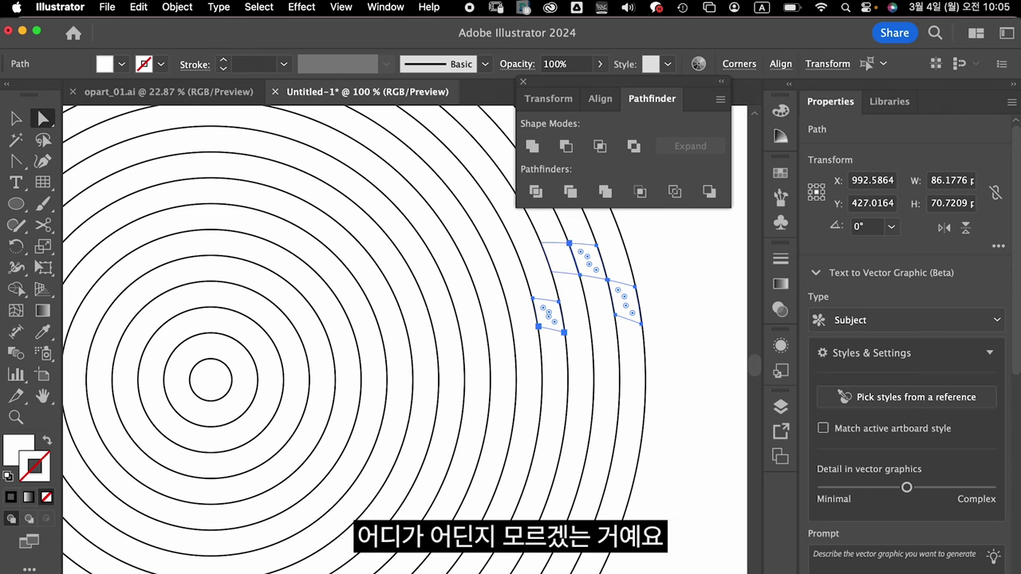
key(super+shift+a)
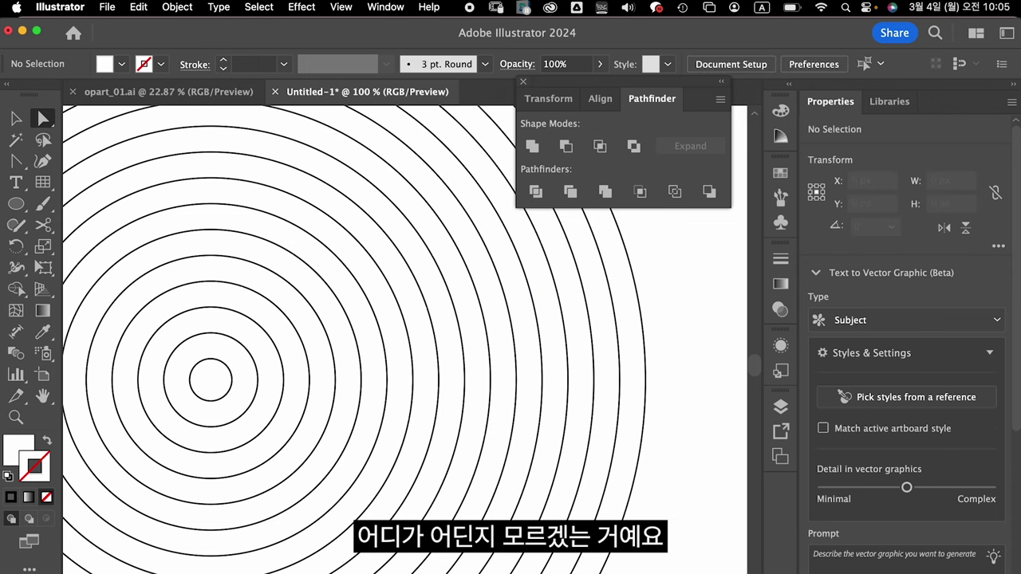
Give all divided pieces a black stroke and clear the selection.
key(super+0)
key(super+a)
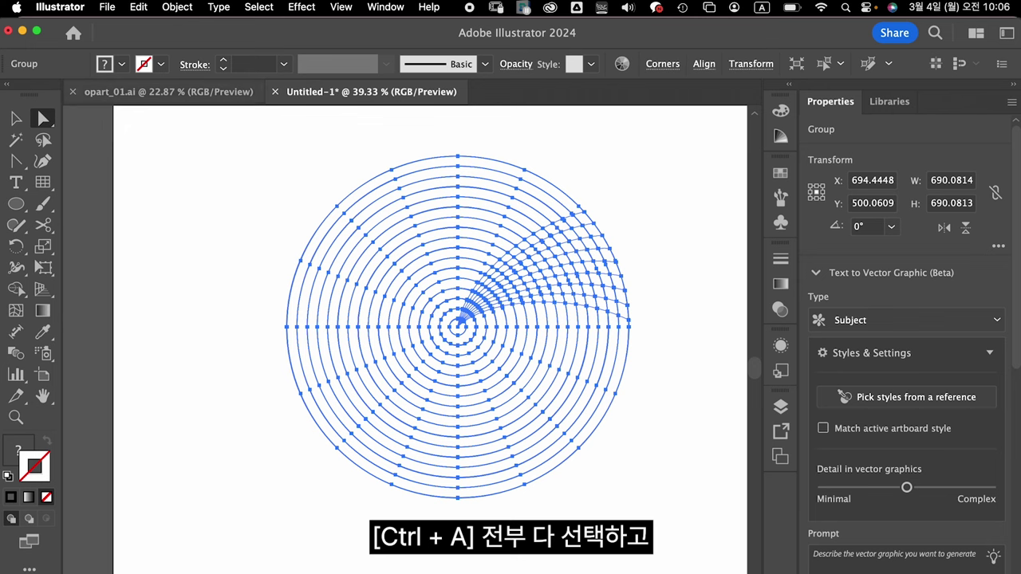
click(161, 64)
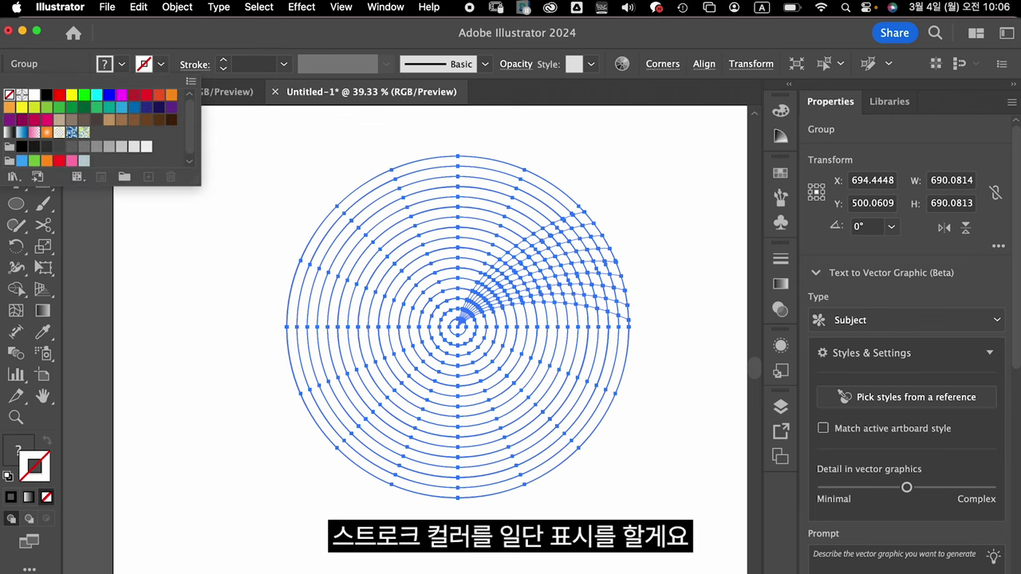
click(46, 95)
click(227, 171)
key(shift+super+a)
Fill alternating cells in the outer part of the two lowest curved bands with black, forming a checkerboard.
key(super+1)
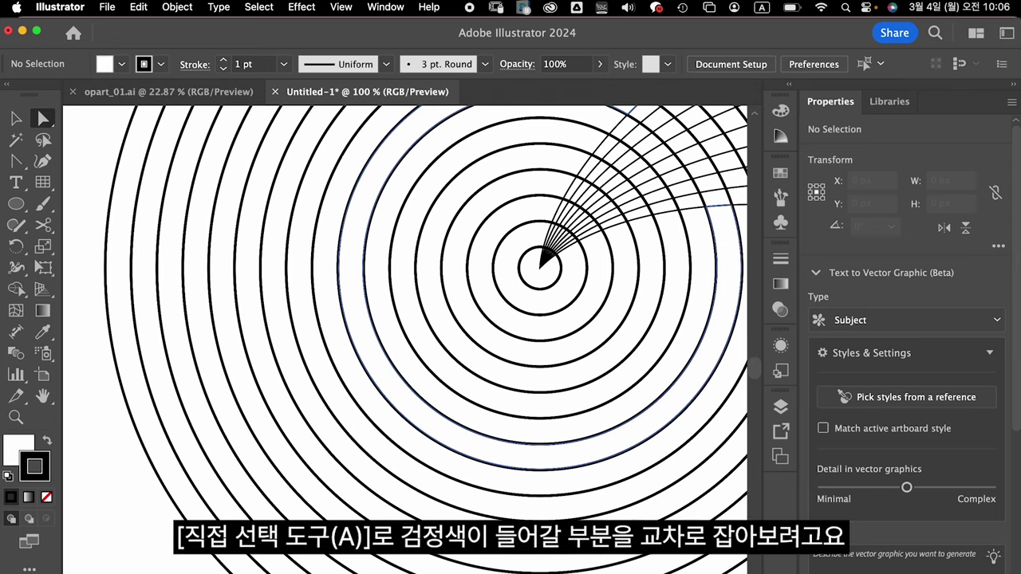
scroll(405, 338, right, 10)
scroll(406, 338, up, 4)
click(555, 342)
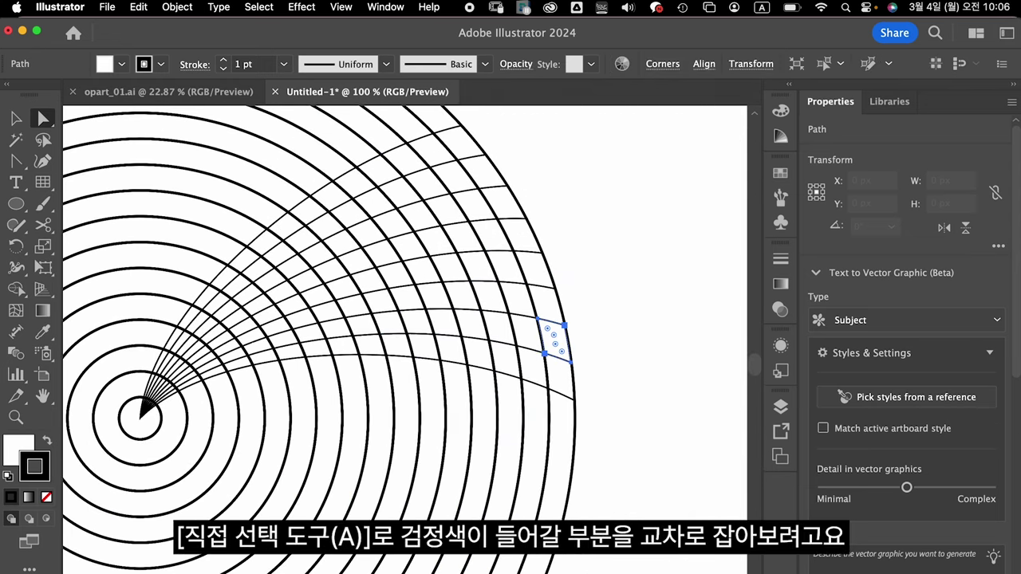
shift+click(534, 366)
shift+click(498, 327)
shift+click(479, 354)
shift+click(423, 345)
shift+click(390, 323)
shift+click(369, 346)
shift+click(339, 329)
shift+click(315, 347)
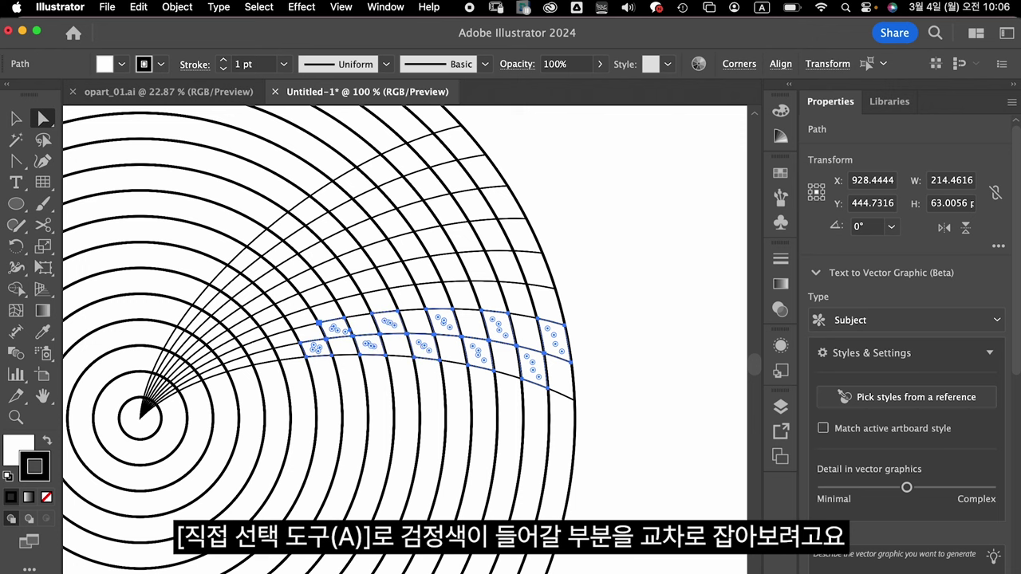
click(121, 63)
click(47, 95)
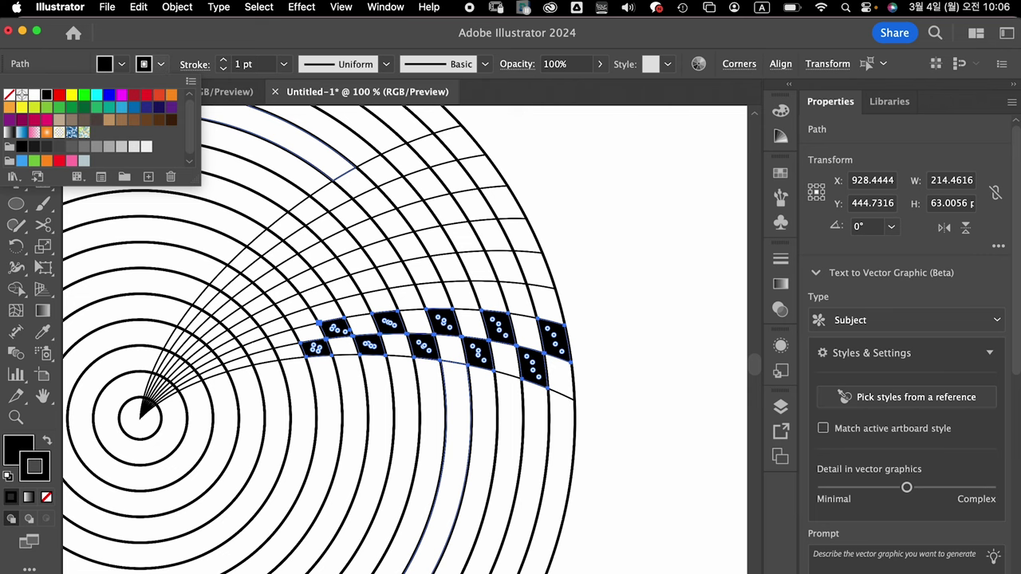
key(Escape)
key(super+shift+a)
Continue the checkerboard inward by selecting the next five alternating cells and applying the black fill with the Eyedropper tool.
key(super+equal)
key(super+equal)
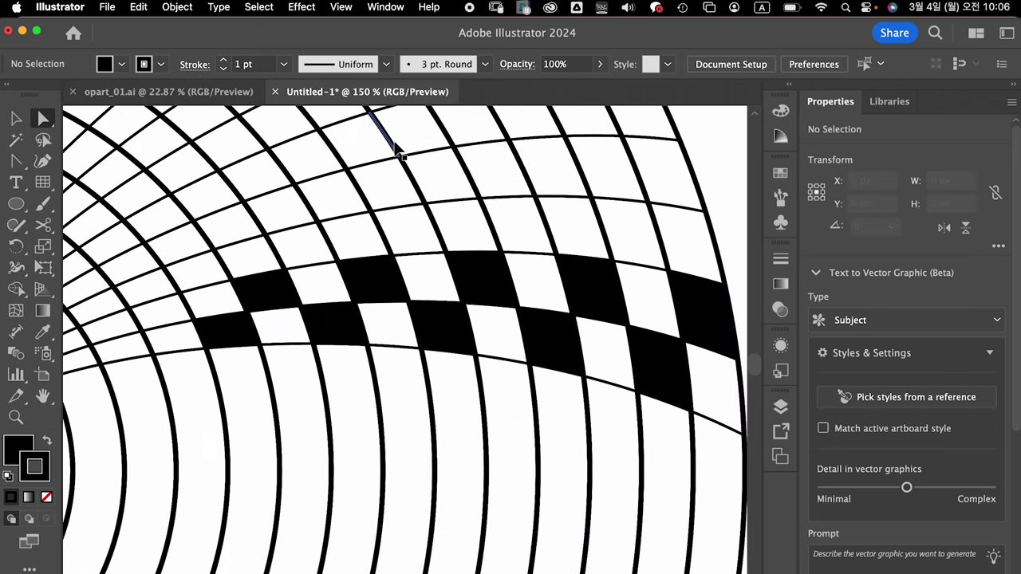
drag(211, 301, 443, 272)
click(391, 284)
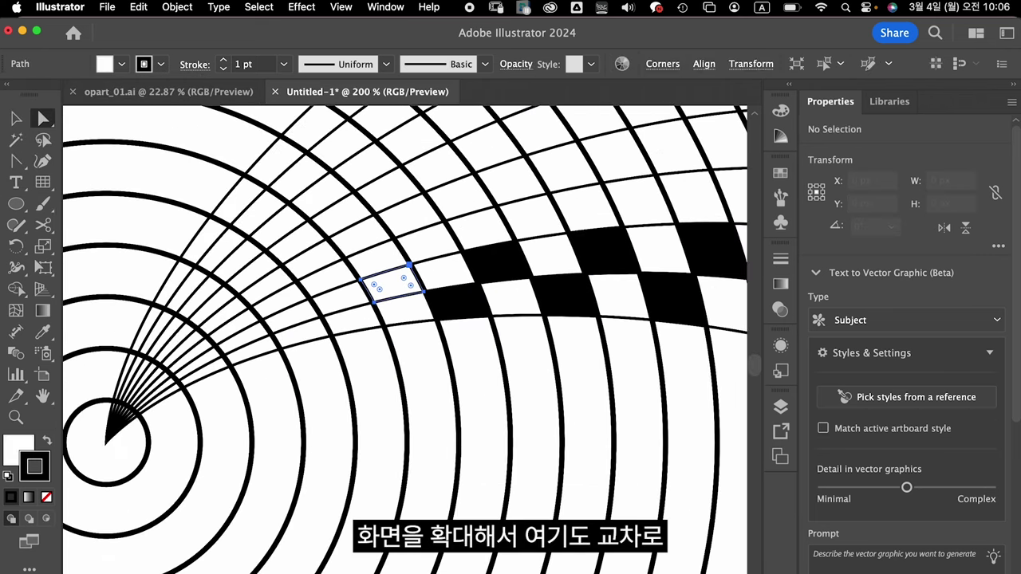
shift+click(353, 319)
shift+click(353, 319)
shift+click(291, 323)
shift+click(254, 349)
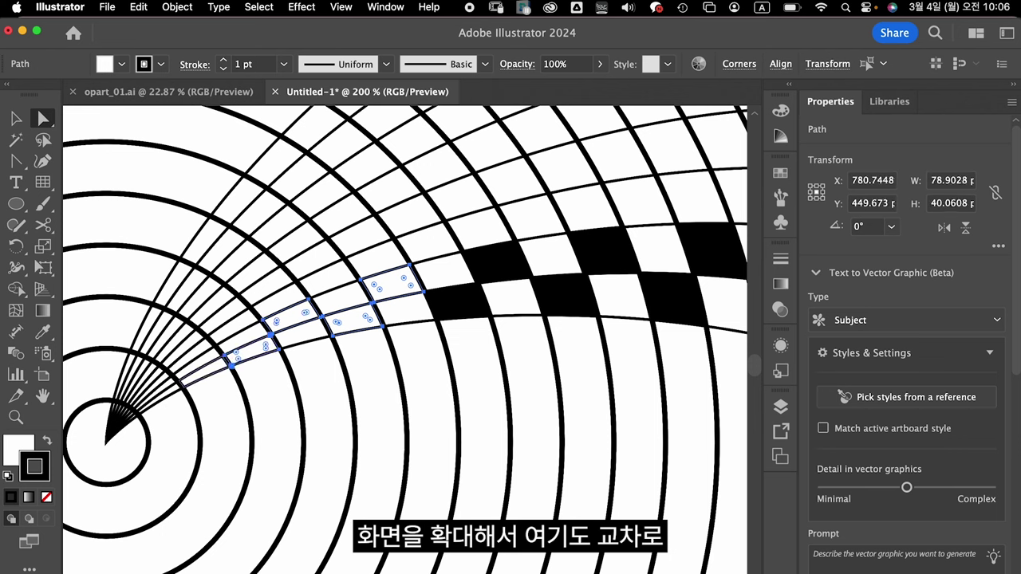
shift+click(163, 383)
key(i)
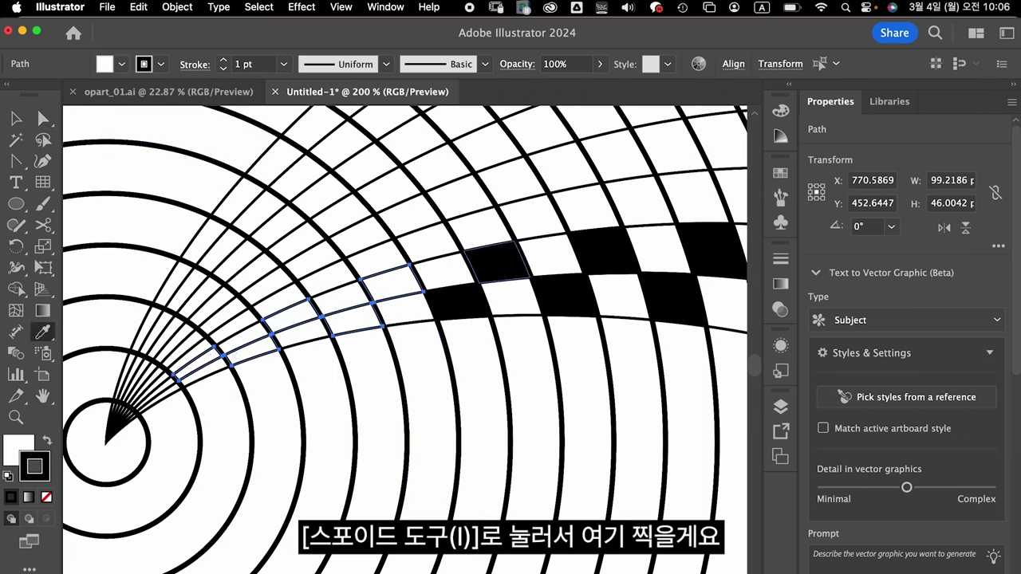
click(498, 262)
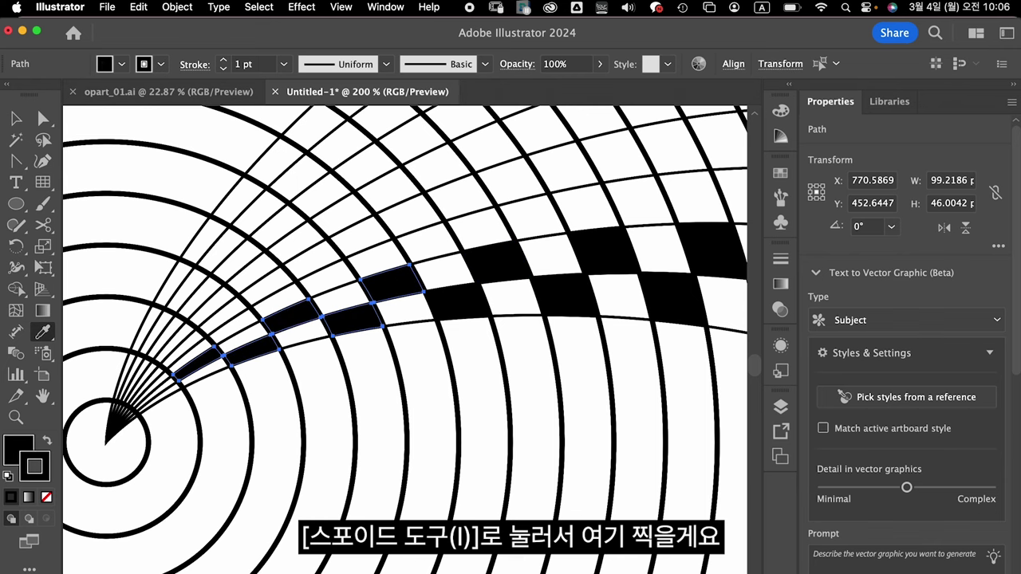
Select the two remaining alternating cells nearest the centre and apply the black fill to them with the Eyedropper tool.
scroll(147, 395, up, 3)
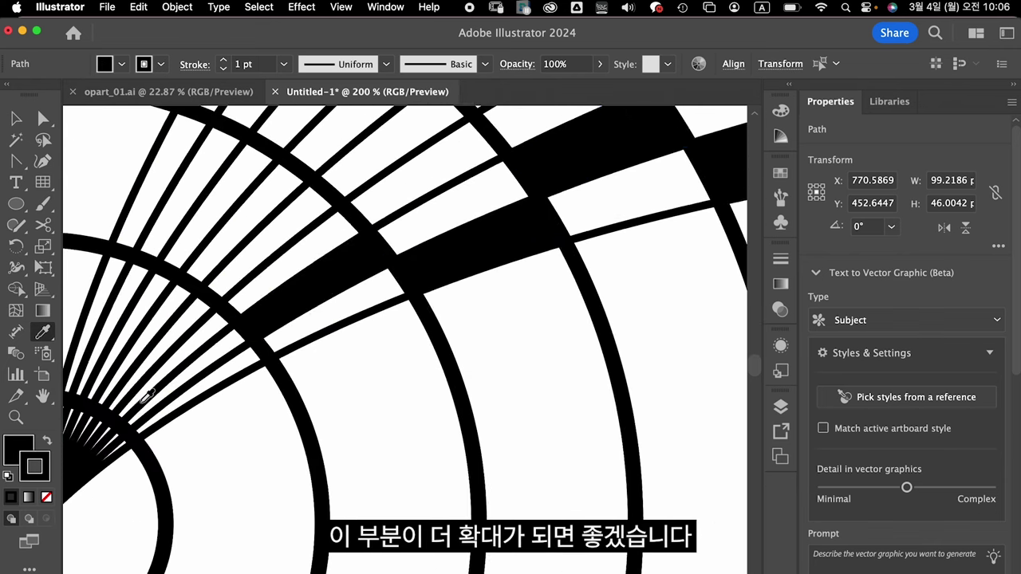
scroll(148, 395, up, 4)
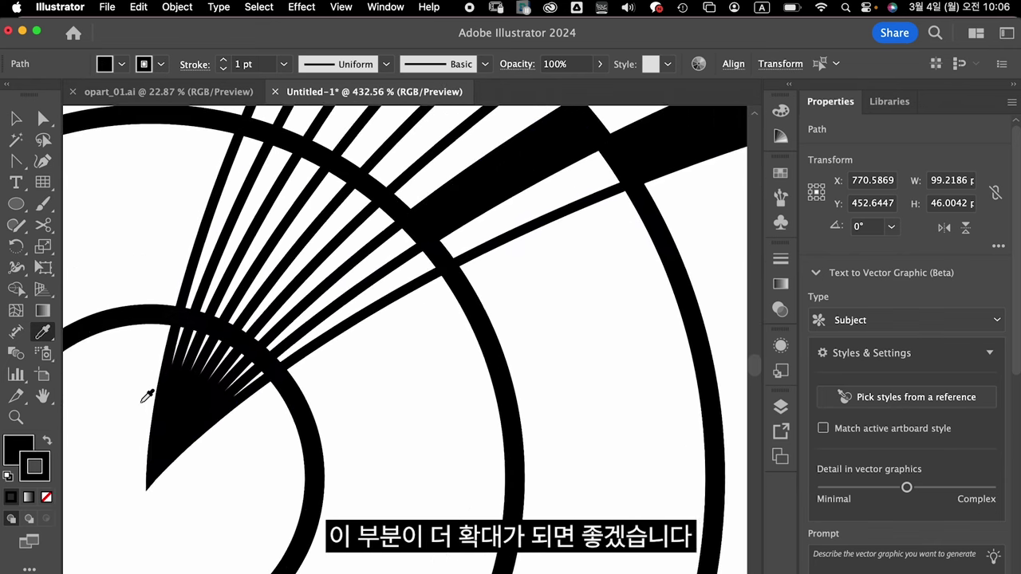
key(a)
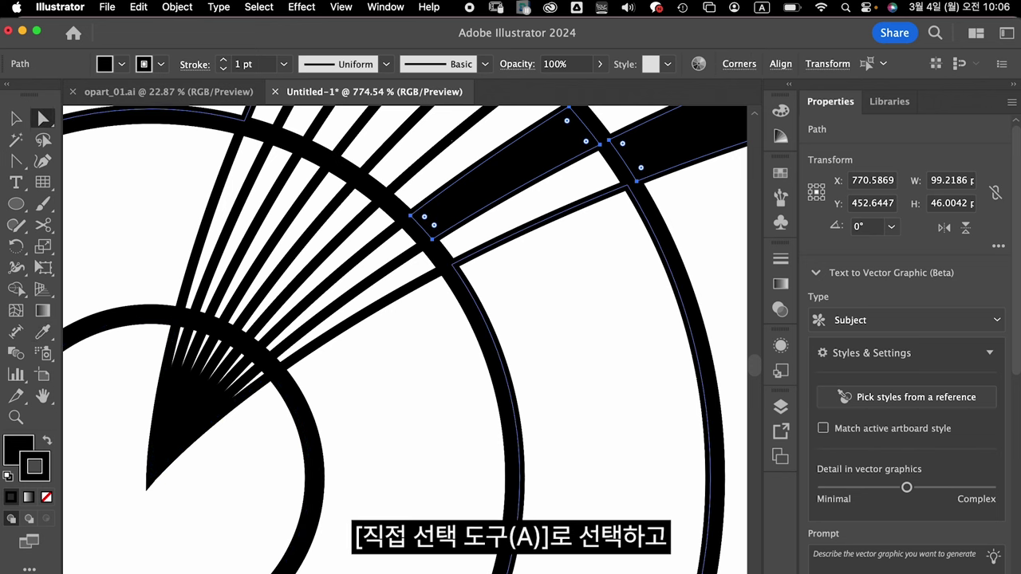
click(276, 357)
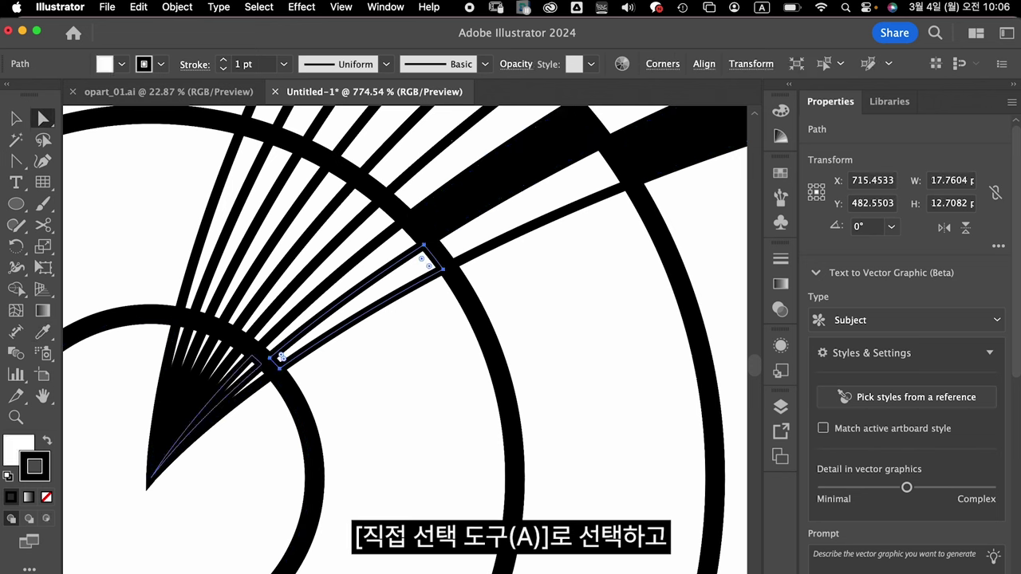
shift+click(256, 361)
key(i)
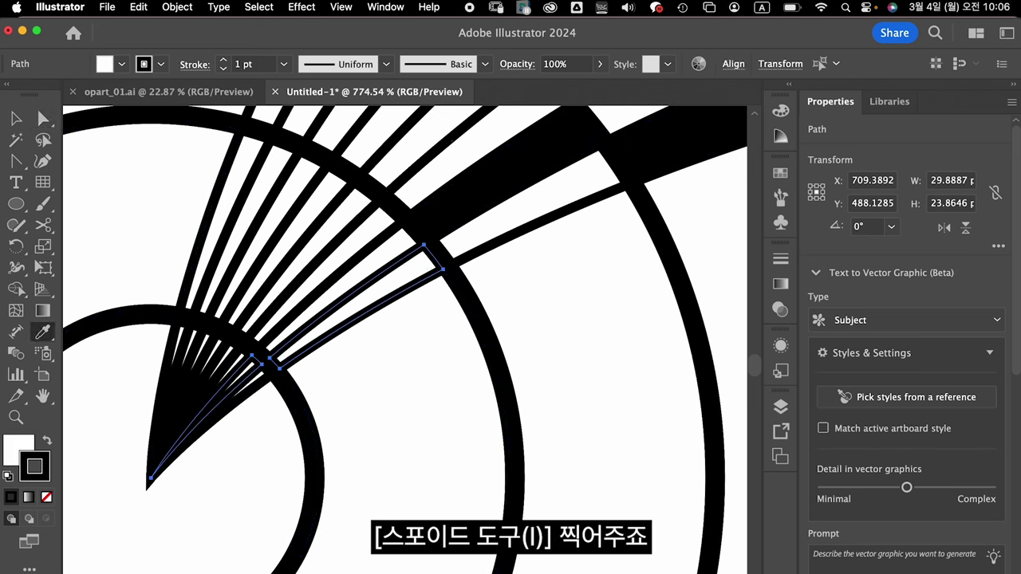
click(499, 180)
Select every black and white cell of the two checkered bands, from the centre to the outermost ring, and group them.
key(super+minus)
key(super+minus)
key(super+minus)
key(super+minus)
key(super+minus)
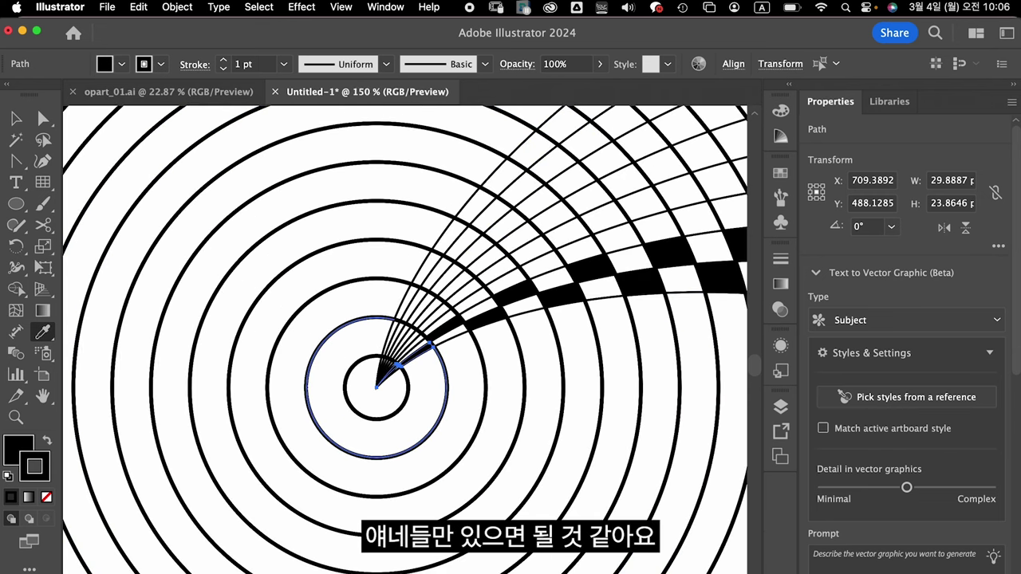
key(super+plus)
key(super+plus)
key(super+plus)
key(super+plus)
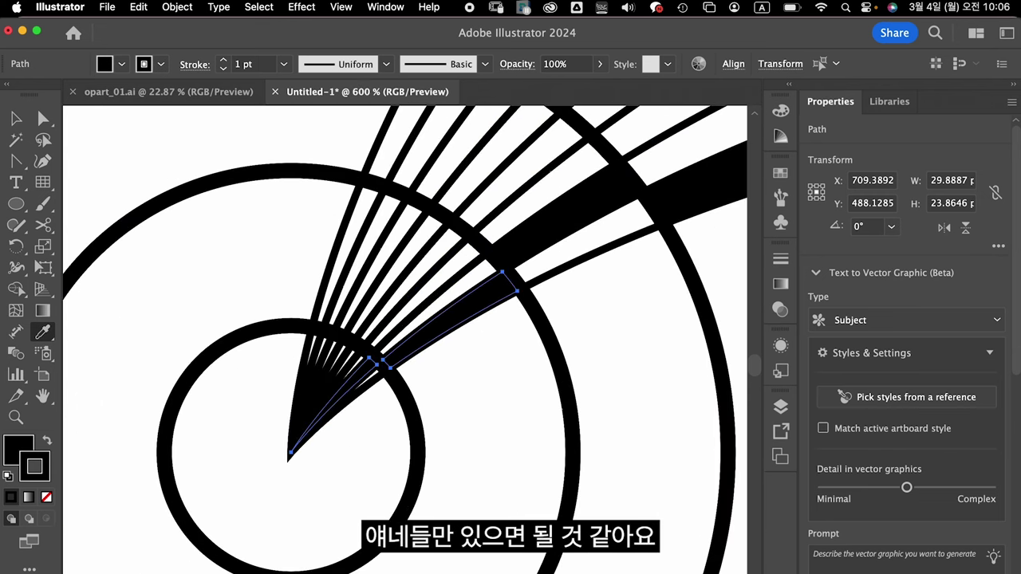
key(a)
key(super+plus)
key(super+plus)
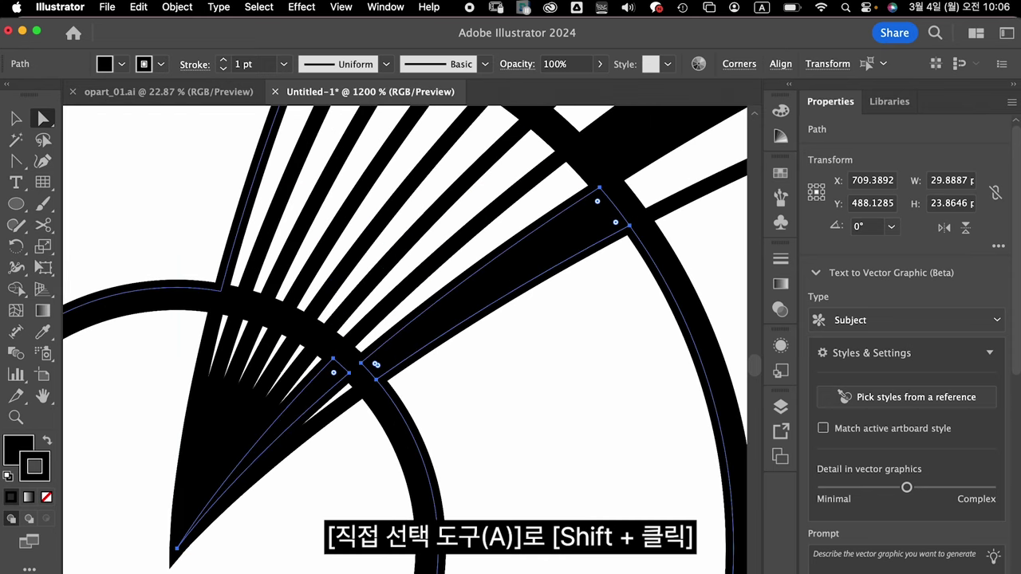
shift+click(349, 372)
shift+click(340, 393)
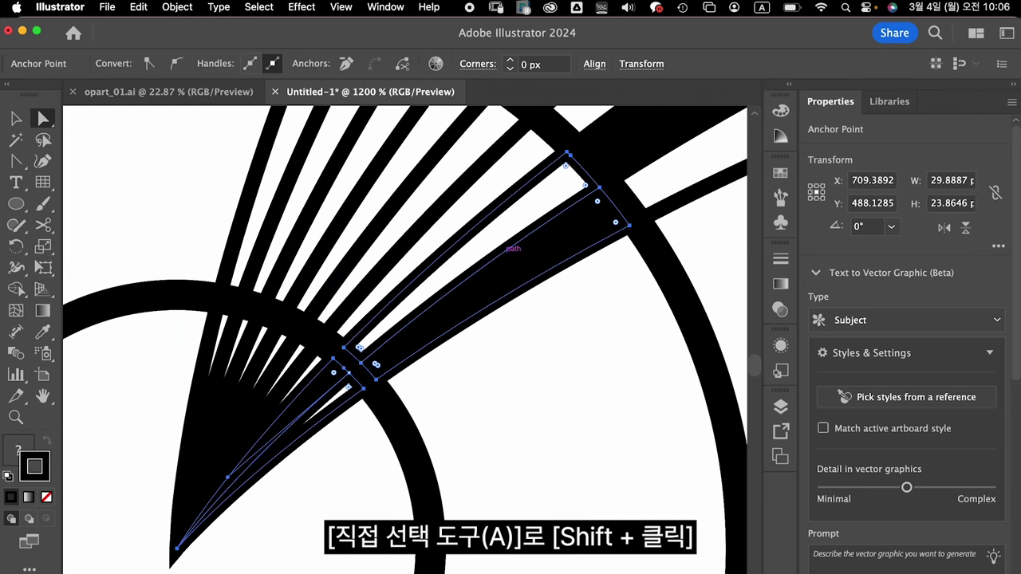
key(super+minus)
key(super+minus)
drag(527, 271, 287, 391)
shift+click(327, 350)
shift+click(347, 375)
shift+click(463, 274)
shift+click(488, 311)
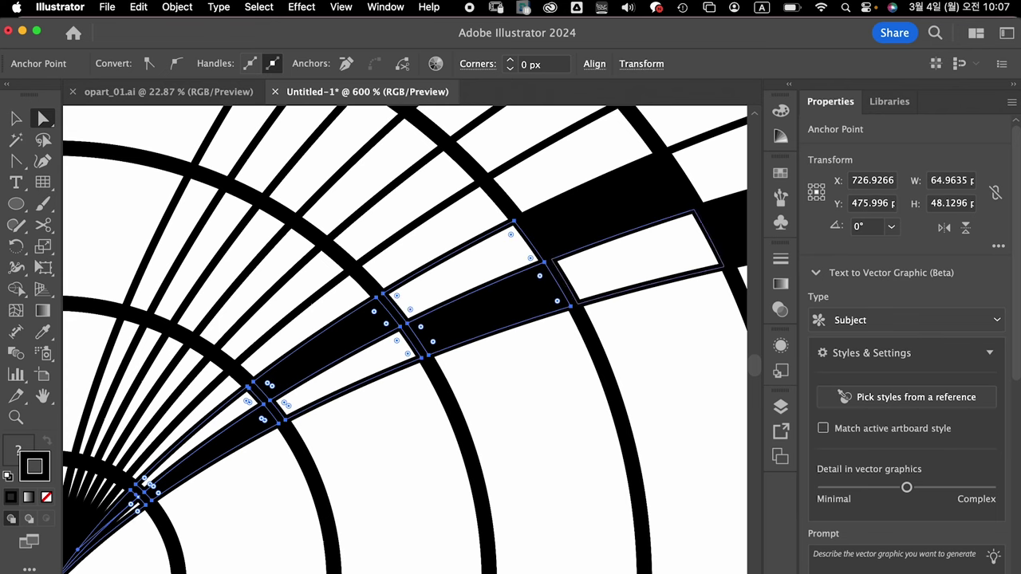
shift+click(613, 206)
shift+click(638, 257)
shift+click(638, 256)
shift+click(638, 256)
drag(638, 257, 303, 438)
shift+click(420, 335)
shift+click(457, 397)
shift+click(576, 289)
shift+click(613, 370)
shift+click(471, 399)
drag(478, 395, 179, 478)
shift+click(429, 335)
shift+click(472, 430)
shift+click(587, 307)
shift+click(632, 408)
drag(631, 409, 291, 401)
shift+click(406, 279)
shift+click(594, 299)
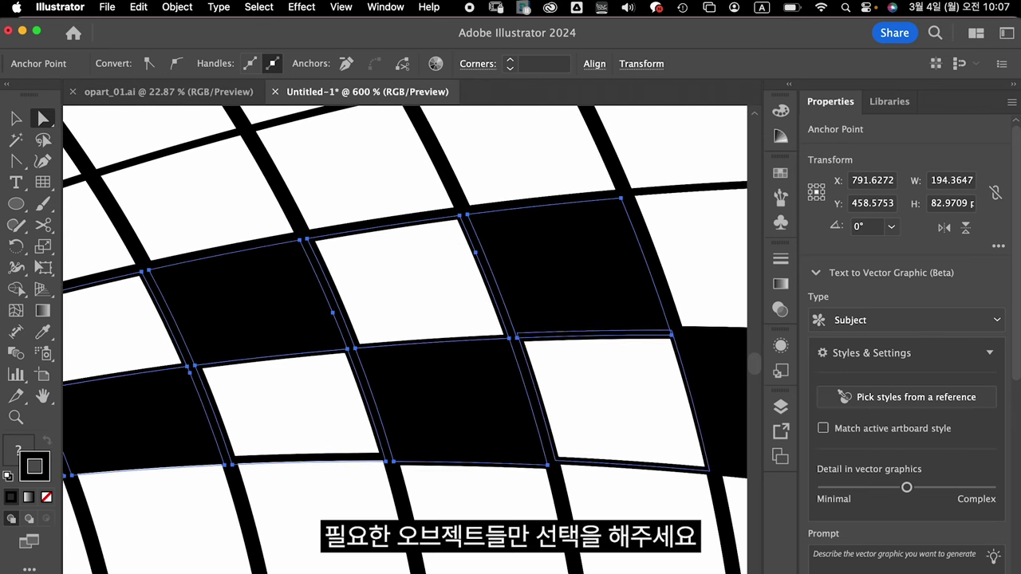
key(super+z)
scroll(622, 405, right, 5)
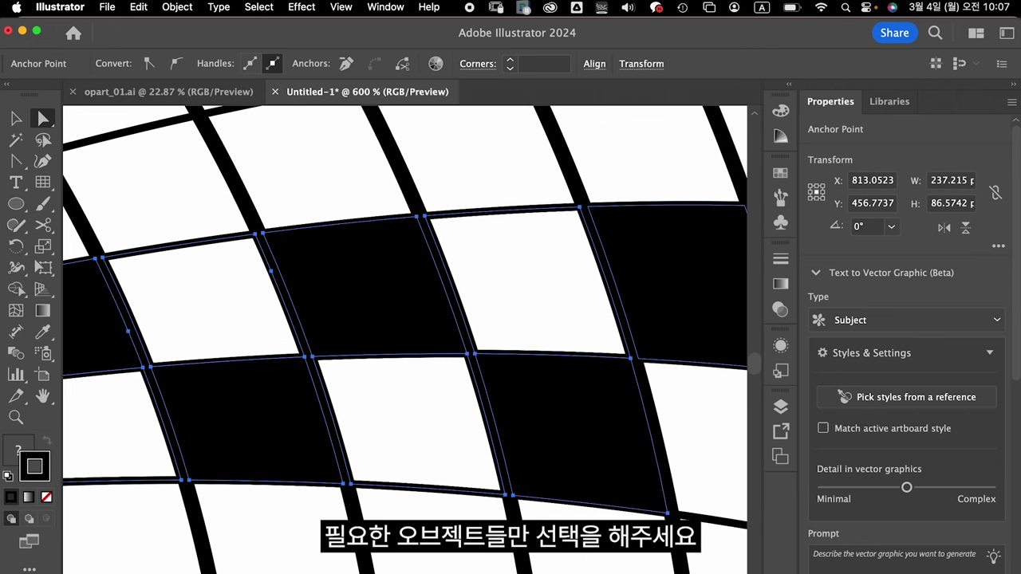
scroll(674, 430, right, 5)
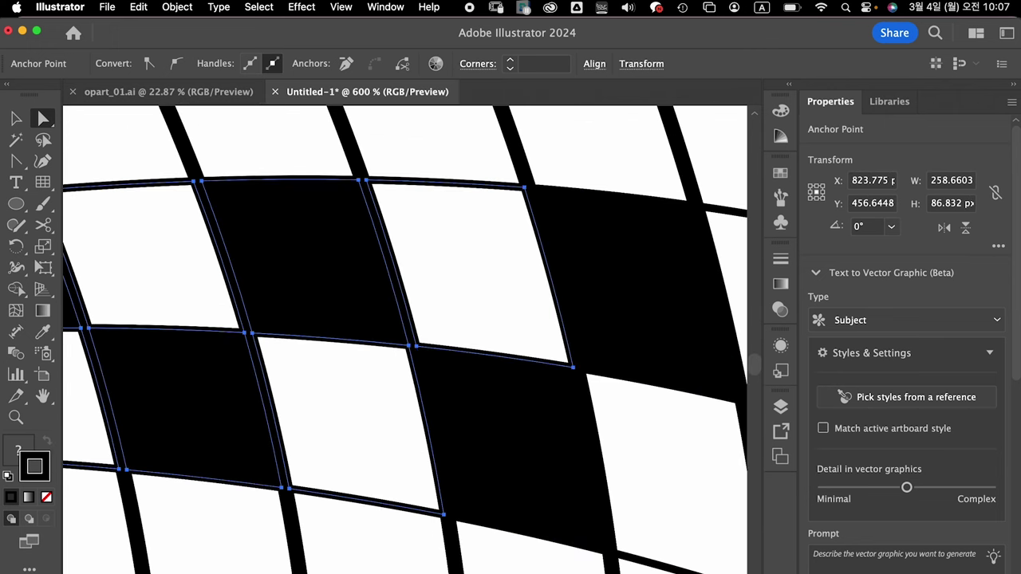
shift+click(650, 446)
scroll(562, 399, right, 5)
shift+click(515, 299)
shift+click(514, 423)
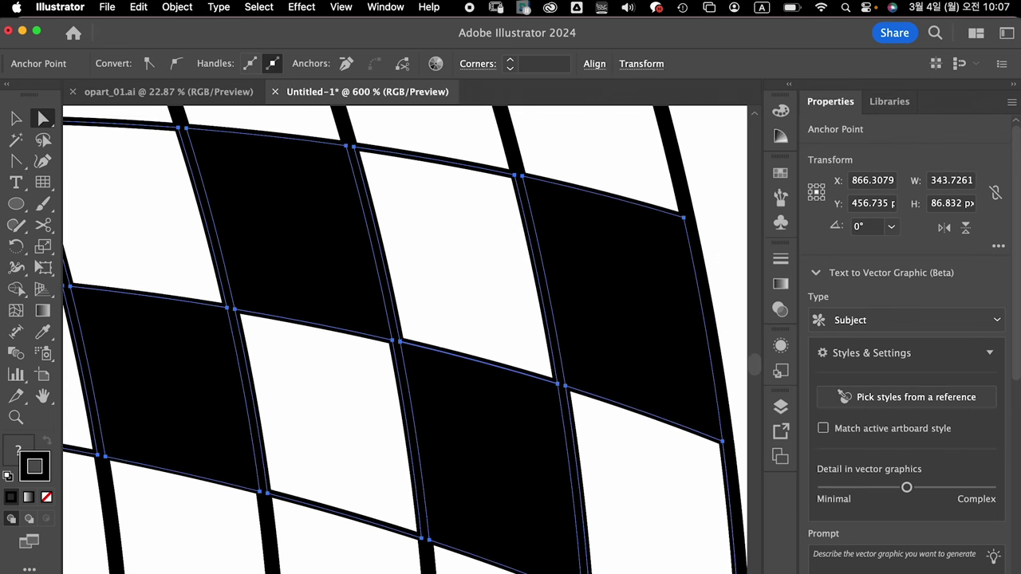
key(super+g)
Move the grouped checkered bands to the right, clear of the circles, and clear the selection.
key(super+minus)
key(super+minus)
key(super+minus)
key(super+minus)
key(super+minus)
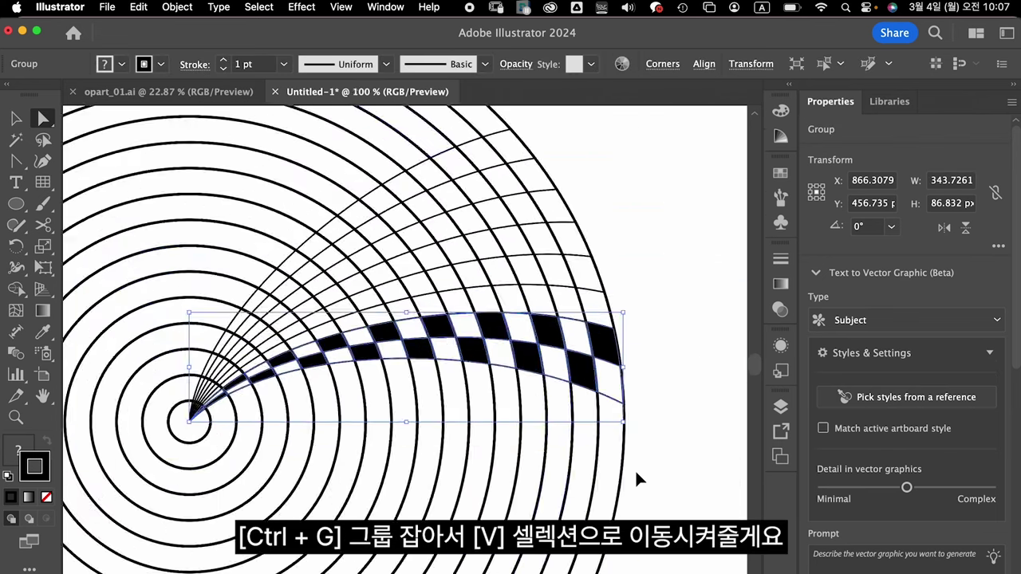
key(super+minus)
key(super+minus)
key(v)
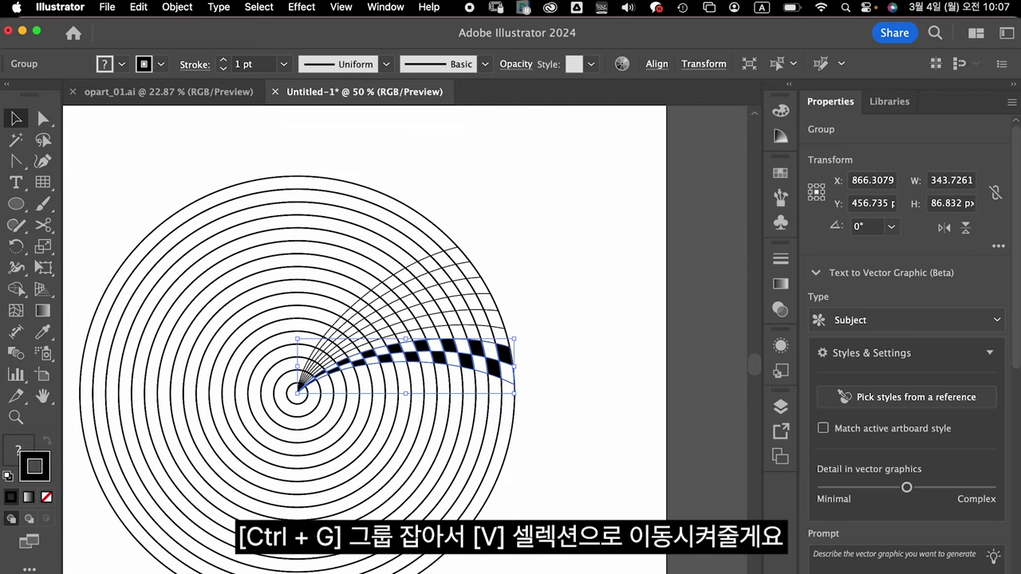
double_click(467, 360)
drag(488, 358, 693, 357)
key(Escape)
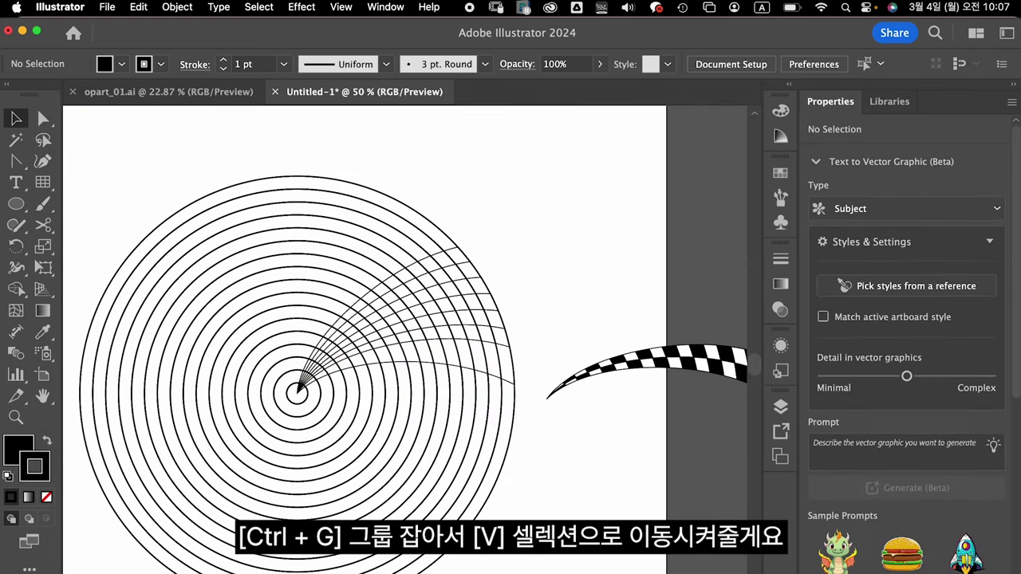
Delete all the remaining divided circles and arcs, leaving only the checkered group.
click(514, 375)
double_click(513, 375)
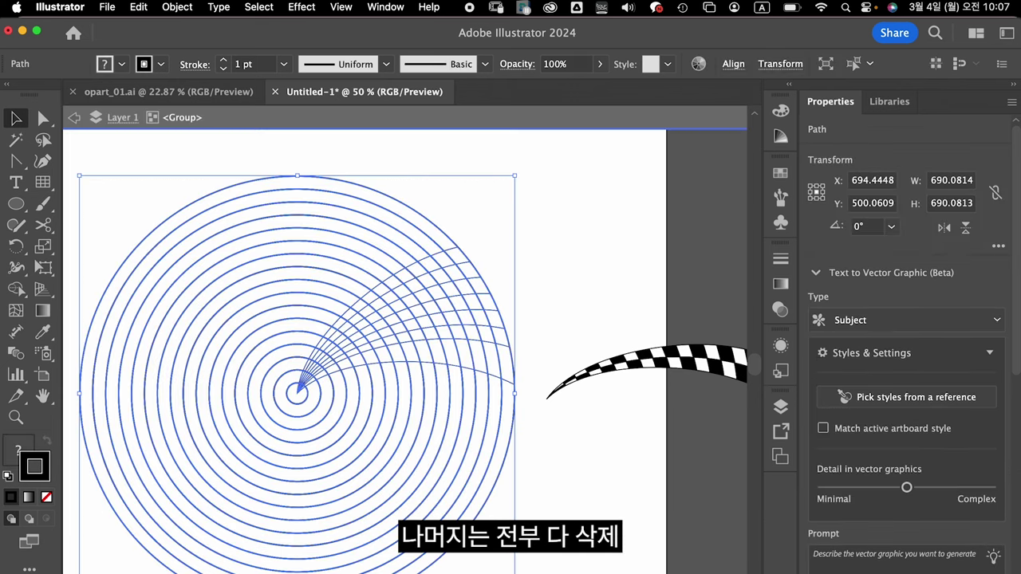
key(Delete)
key(Escape)
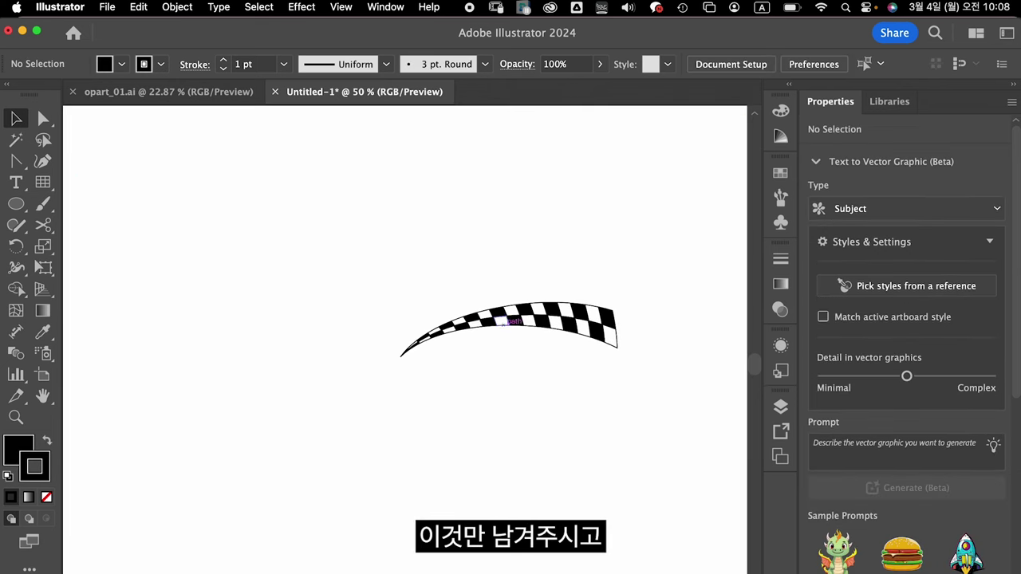
Make a copy of the checkered group rotated 10° about its pointed inner end with the Rotate tool.
click(510, 319)
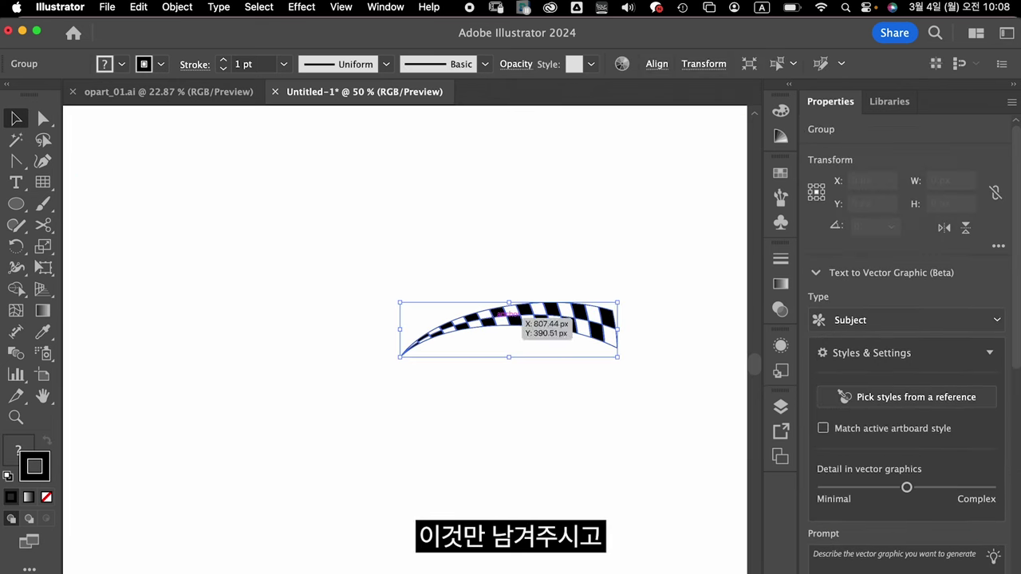
key(super+equal)
key(super+equal)
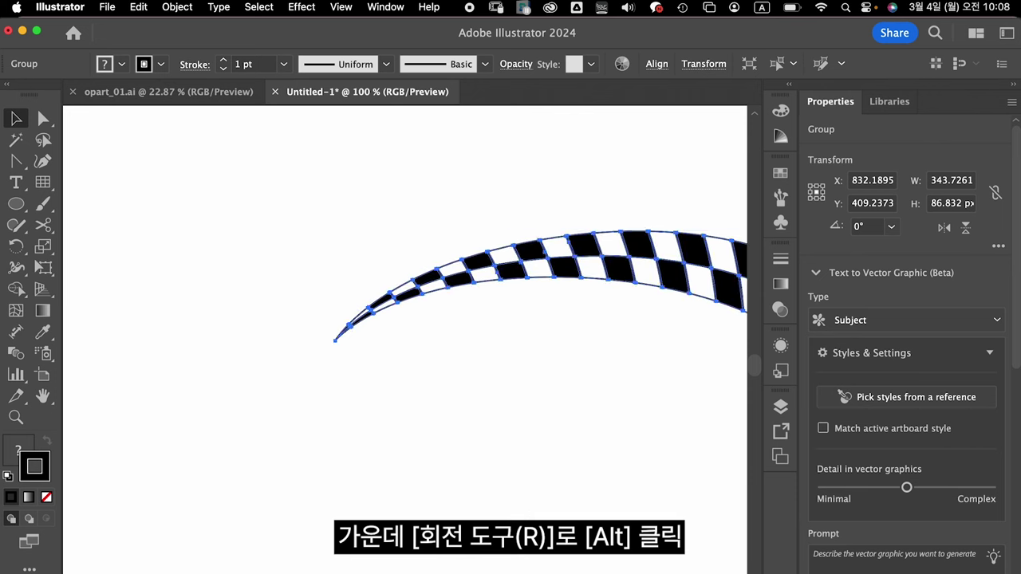
key(r)
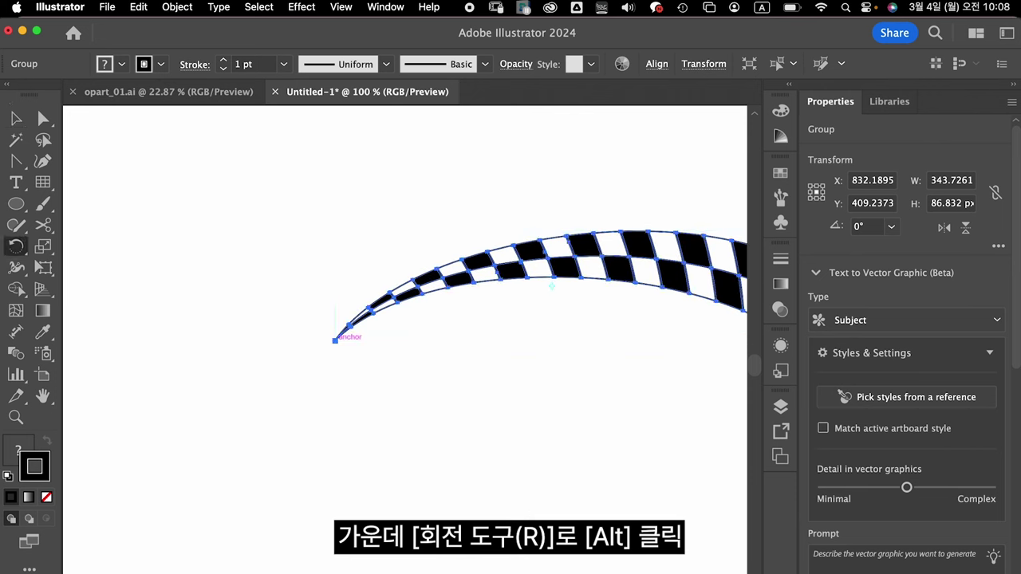
alt+click(551, 286)
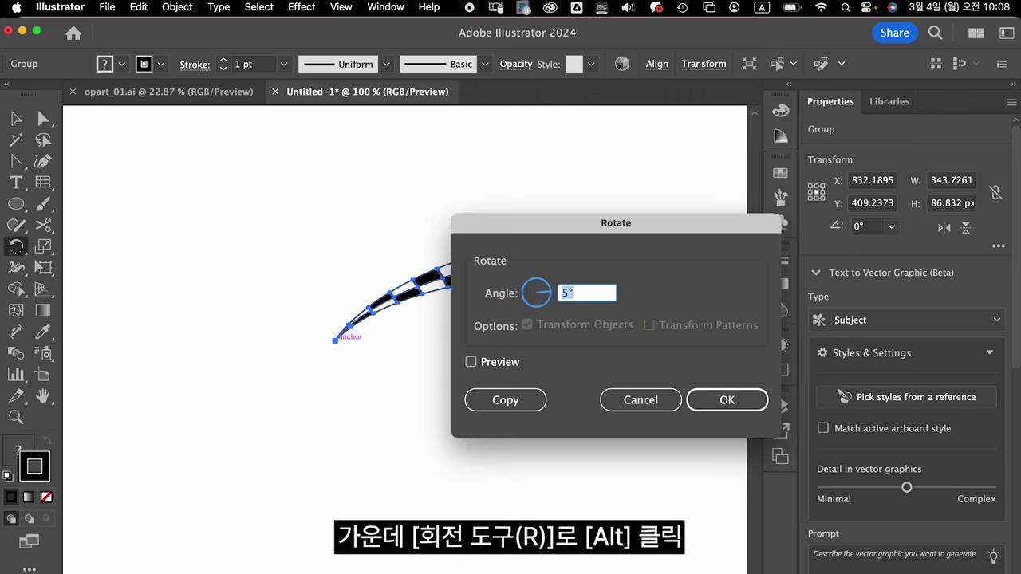
drag(615, 224, 606, 376)
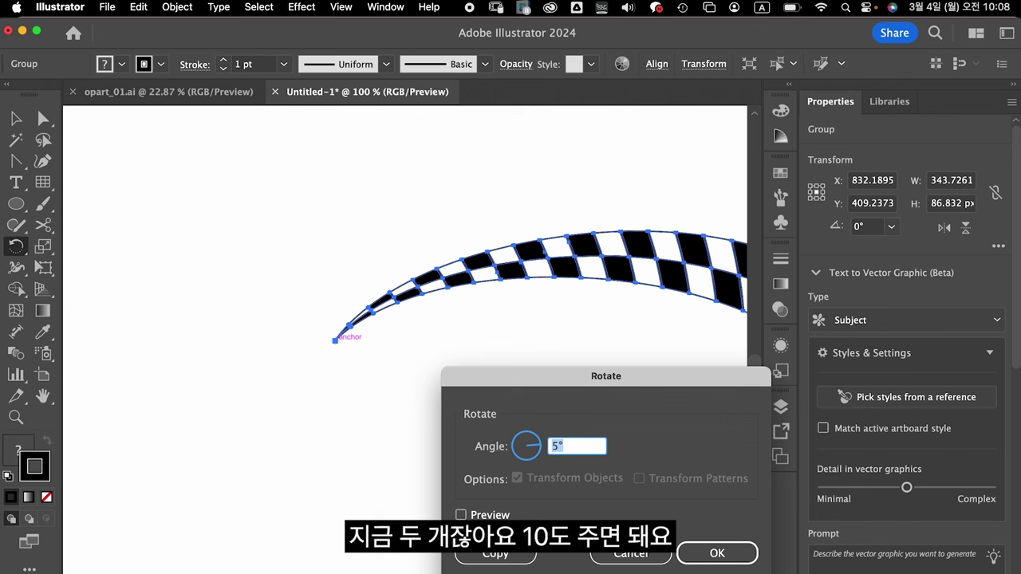
drag(606, 376, 561, 335)
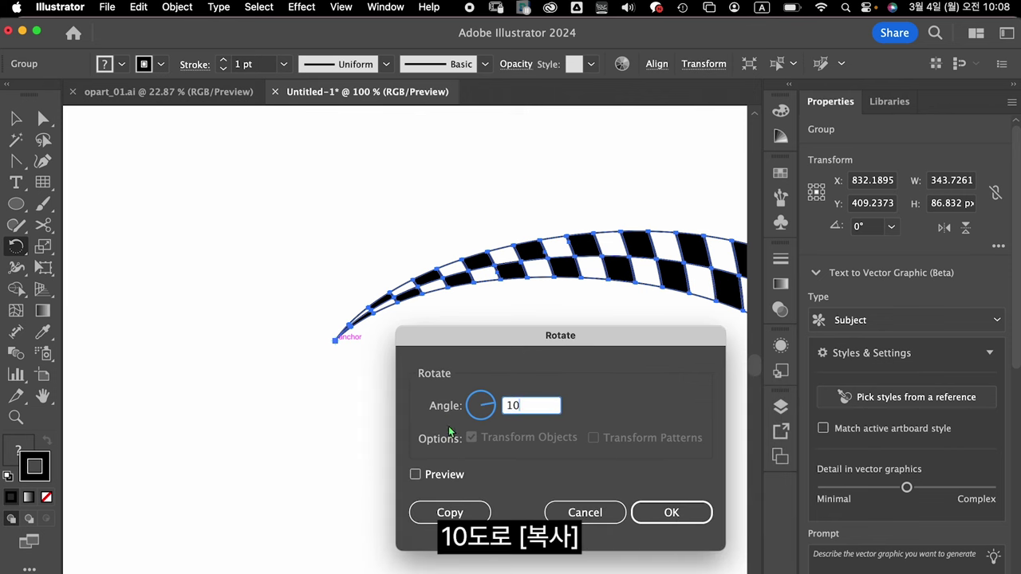
click(451, 512)
Repeat the rotated copy until the checkered segments fill a complete circle, and clear the selection.
key(ctrl+d)
key(ctrl+d)
key(ctrl+d)
key(ctrl+d)
key(ctrl+d)
key(ctrl+d)
key(ctrl+d)
key(ctrl+d)
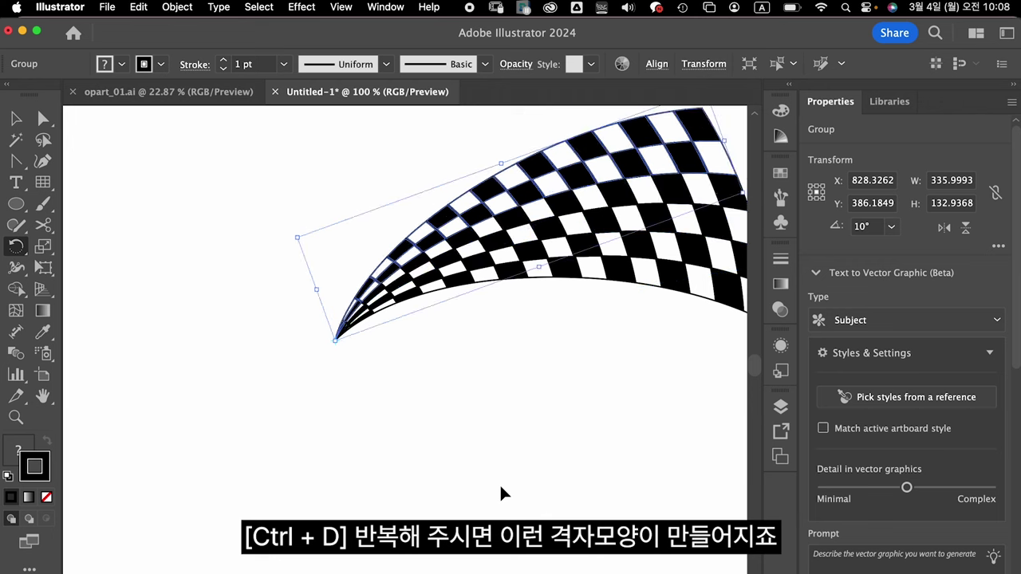
key(ctrl+d)
key(ctrl+d)
key(ctrl+d)
key(ctrl+d)
key(ctrl+d)
key(ctrl+d)
key(ctrl+d)
key(ctrl+d)
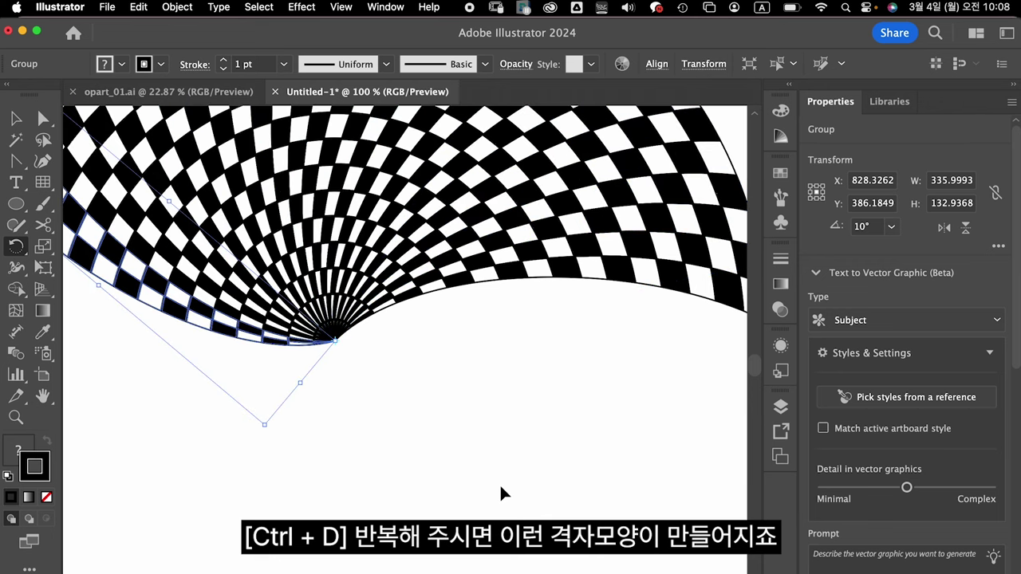
key(ctrl+d)
key(ctrl+d)
key(ctrl+d)
key(ctrl+d)
key(ctrl+d)
key(ctrl+d)
key(ctrl+d)
key(ctrl+d)
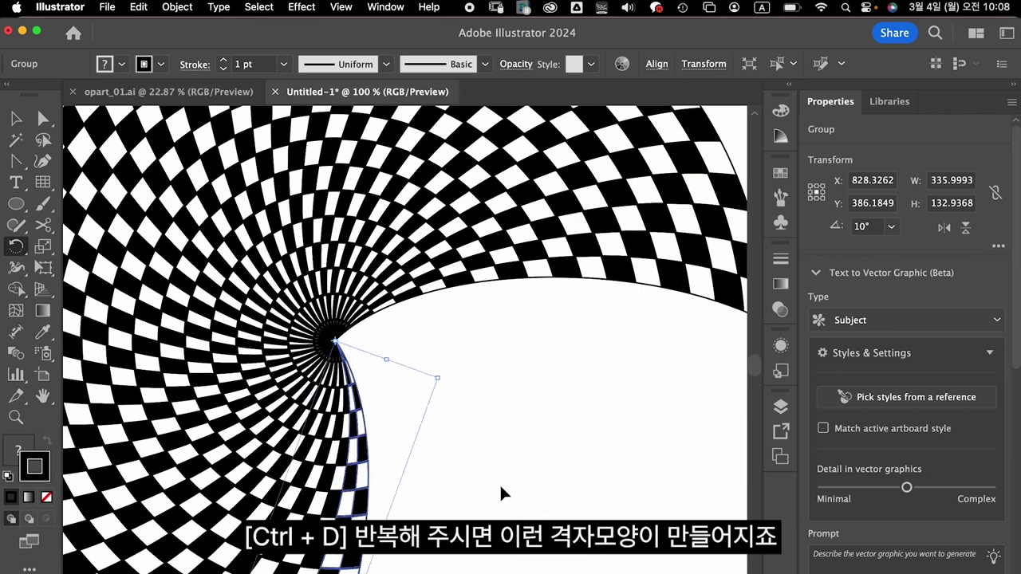
key(ctrl+d)
key(ctrl+d)
key(ctrl+d)
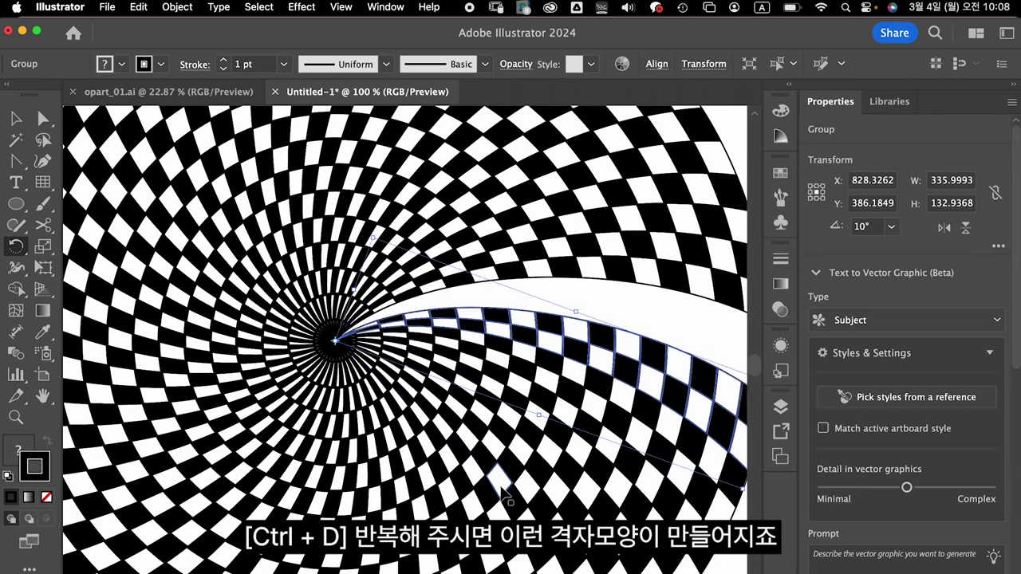
key(ctrl+minus)
key(ctrl+minus)
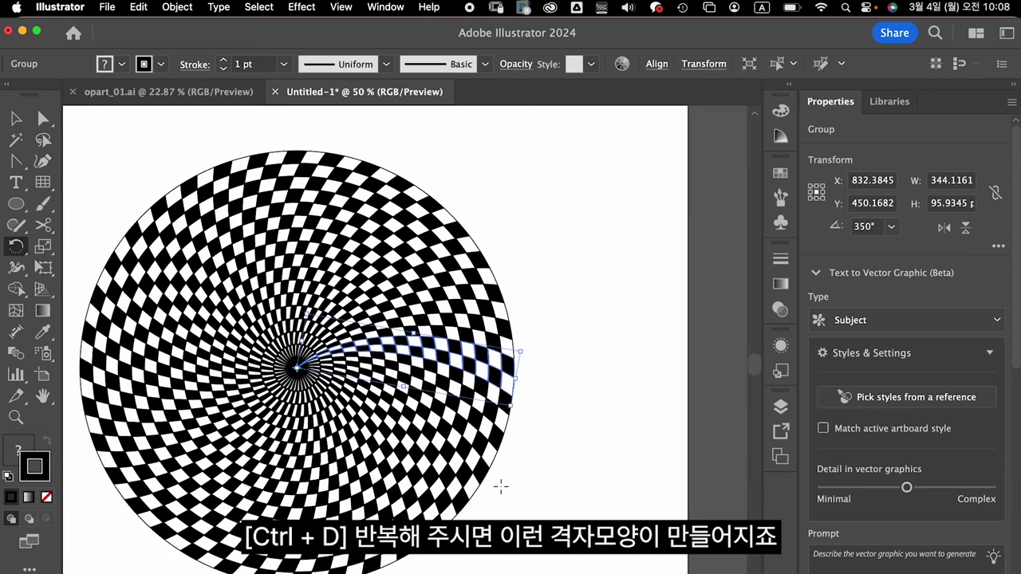
key(v)
click(521, 469)
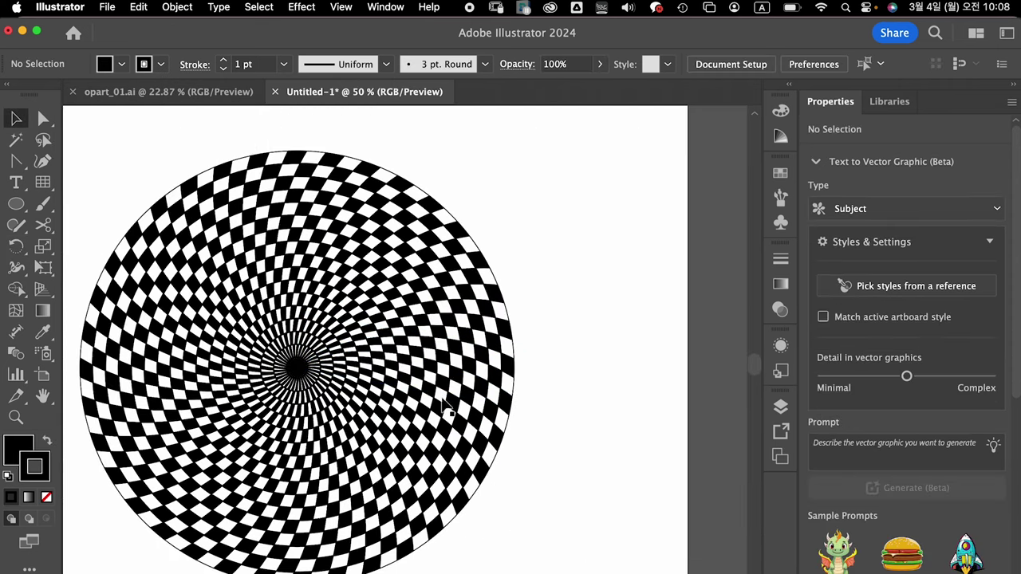
Group all the checkered segments into one disc and enlarge it proportionally from its centre to about 919 px wide.
click(371, 460)
scroll(431, 334, left, 5)
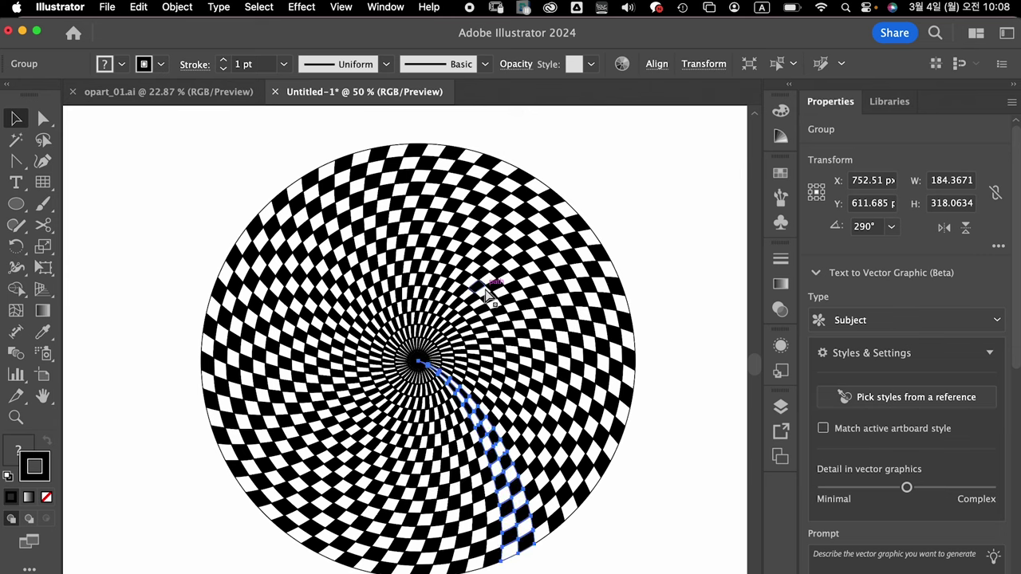
key(ctrl+minus)
key(ctrl+plus)
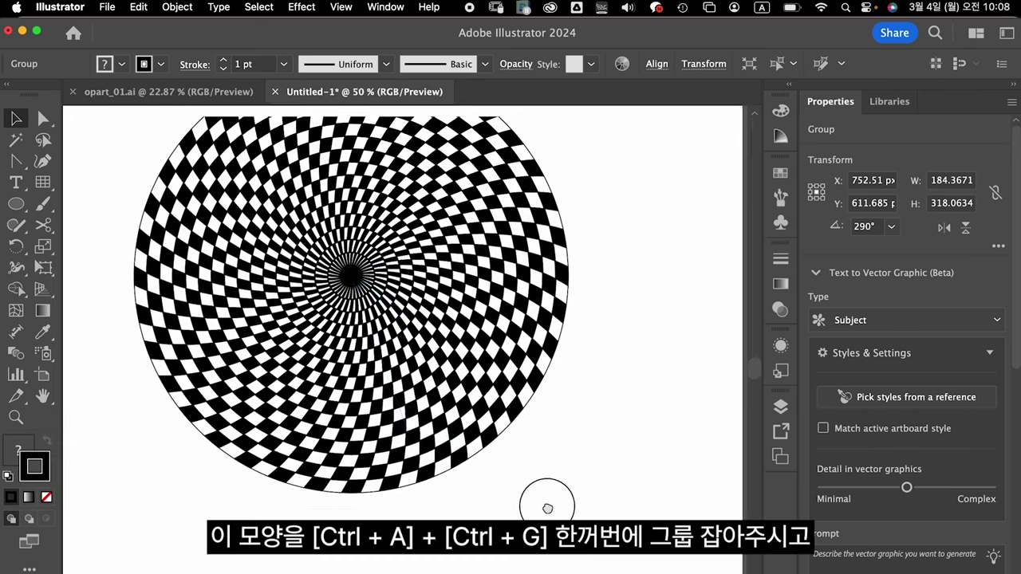
scroll(443, 385, up, 2)
key(ctrl+a)
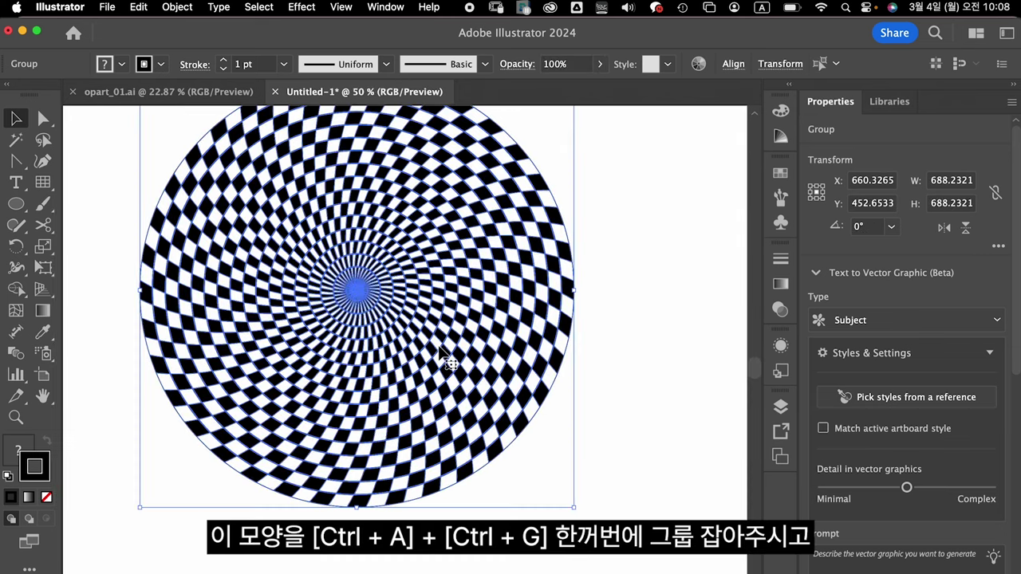
key(ctrl+g)
mouse_move(367, 330)
mouse_down()
mouse_move(371, 351)
mouse_move(381, 331)
mouse_up()
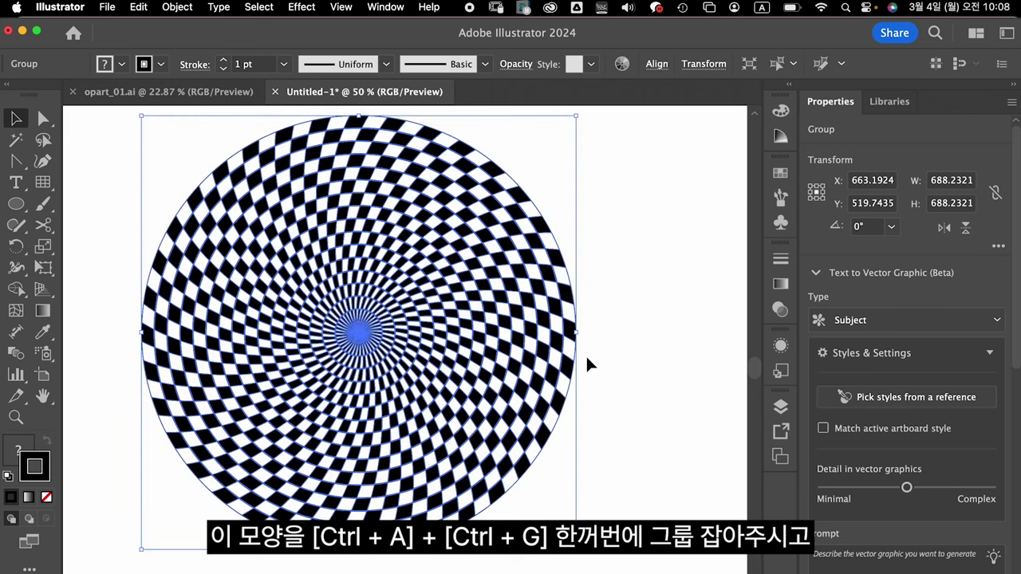
drag(581, 334, 656, 338)
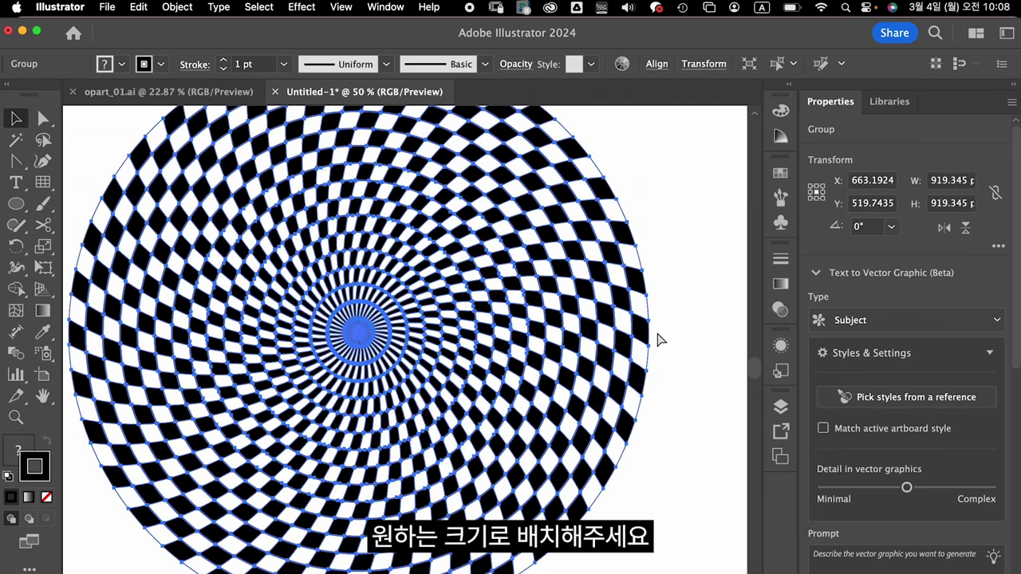
Duplicate and resize the checkered disc, arranging four overlapping discs of different sizes over the artboard.
key(ctrl+minus)
key(ctrl+minus)
key(ctrl+minus)
drag(480, 426, 488, 297)
drag(548, 148, 480, 213)
drag(456, 276, 344, 427)
drag(366, 465, 345, 463)
click(586, 444)
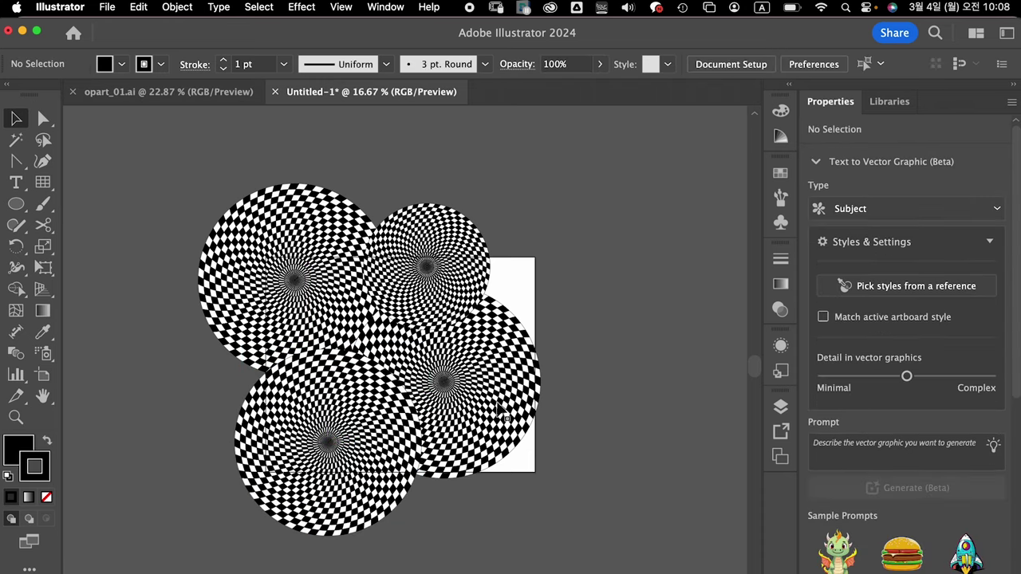
Enlarge and reposition the upper-right disc, and enlarge the lower-right disc to about 1141 px wide.
click(351, 466)
click(483, 274)
drag(490, 204, 563, 133)
drag(469, 247, 477, 269)
mouse_move(493, 438)
mouse_down()
mouse_move(503, 458)
mouse_move(488, 443)
mouse_up()
drag(533, 482, 578, 521)
click(596, 444)
Bring the two lower discs in front of the upper ones and shift the upper-right disc slightly up and left.
click(483, 433)
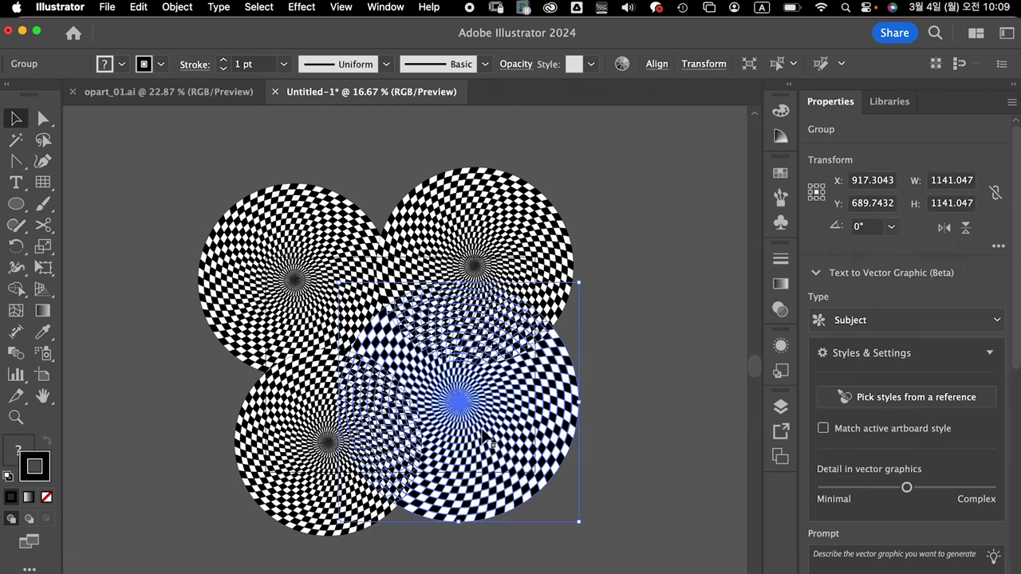
shift+click(348, 511)
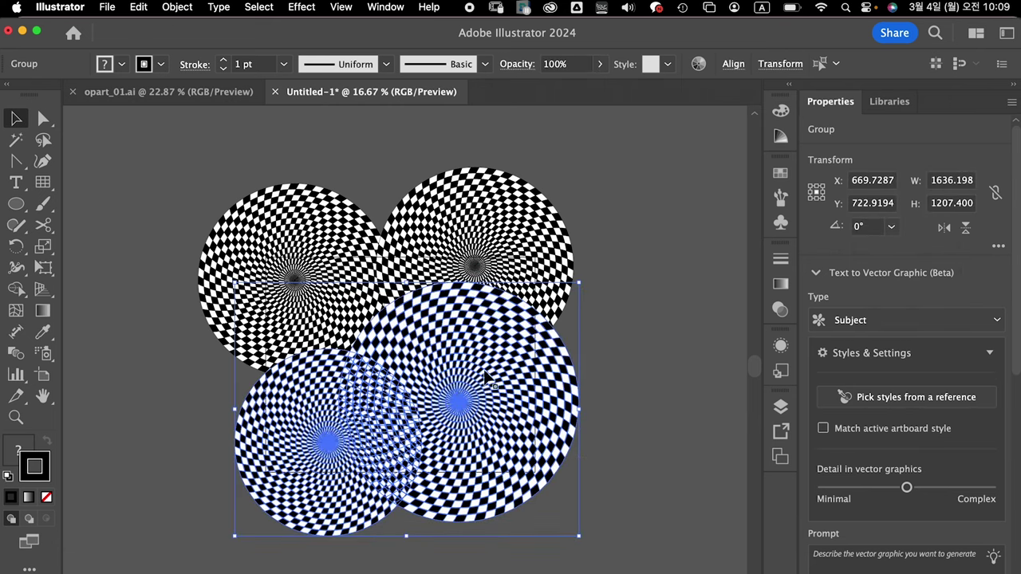
click(624, 378)
drag(539, 267, 520, 252)
click(572, 300)
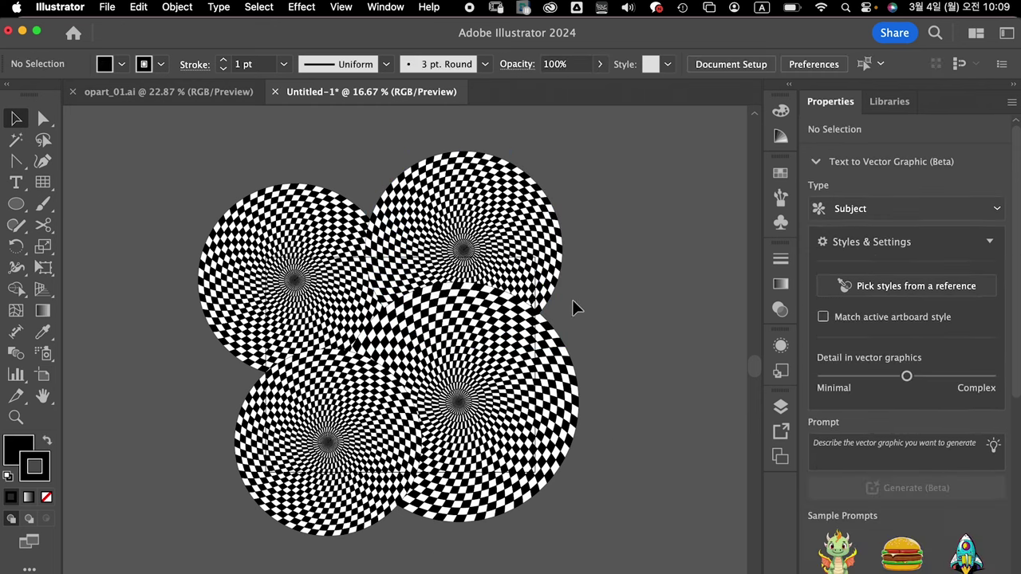
Draw a rectangle about 1288 by 1020 px covering the artboard and use it as a clipping mask for all four discs.
key(m)
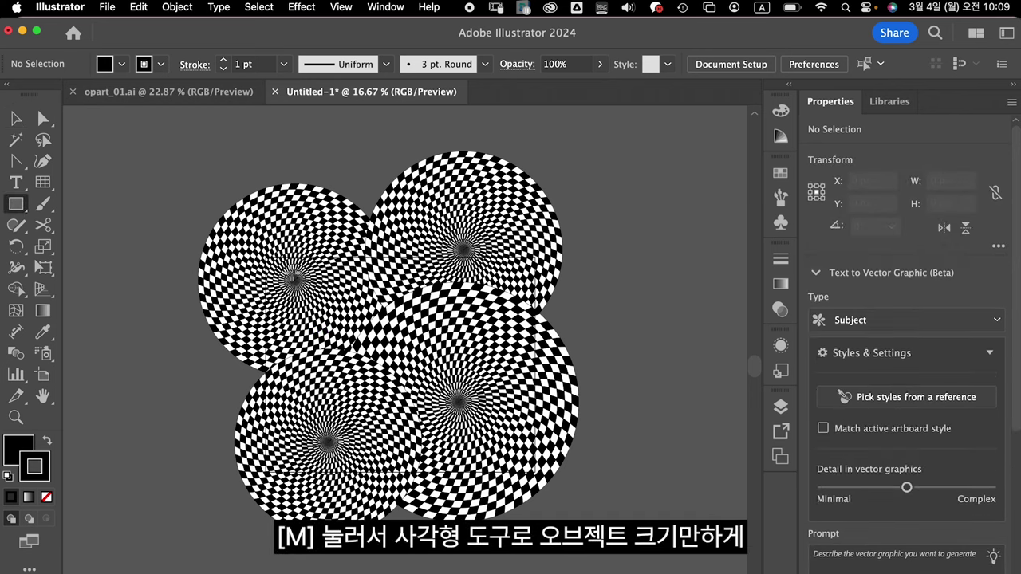
drag(266, 256, 538, 472)
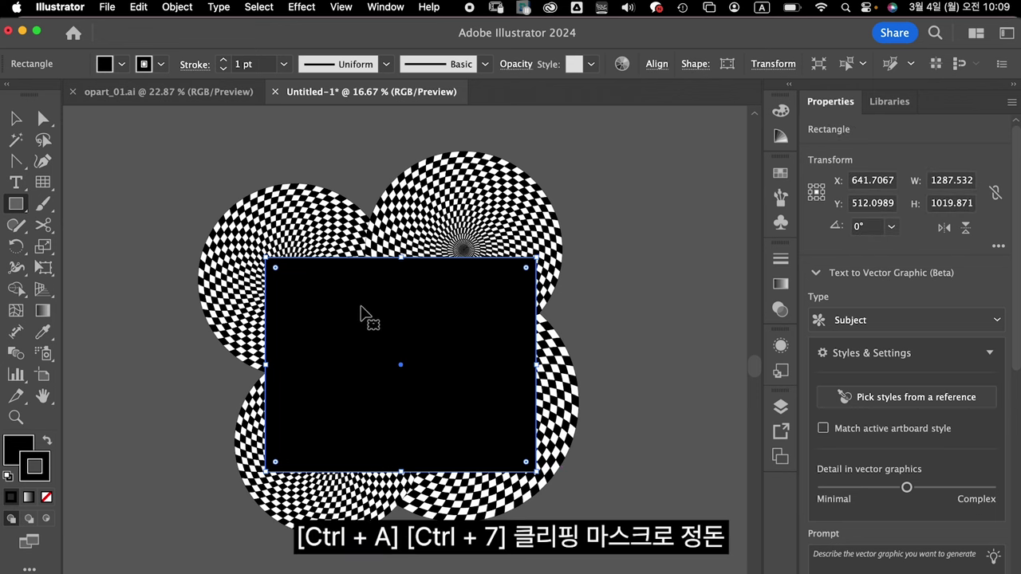
key(ctrl+a)
key(ctrl+7)
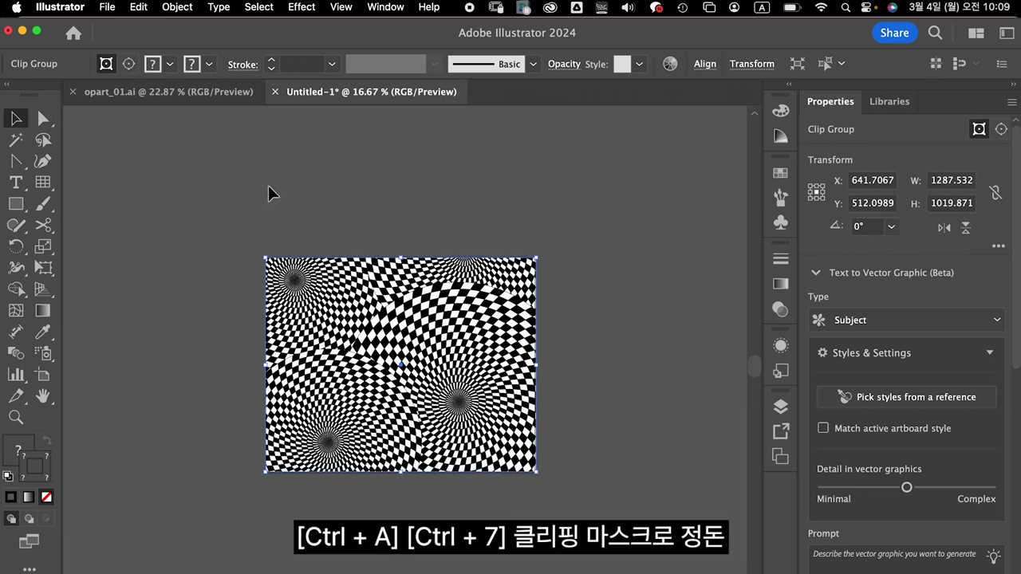
key(ctrl+equal)
key(ctrl+equal)
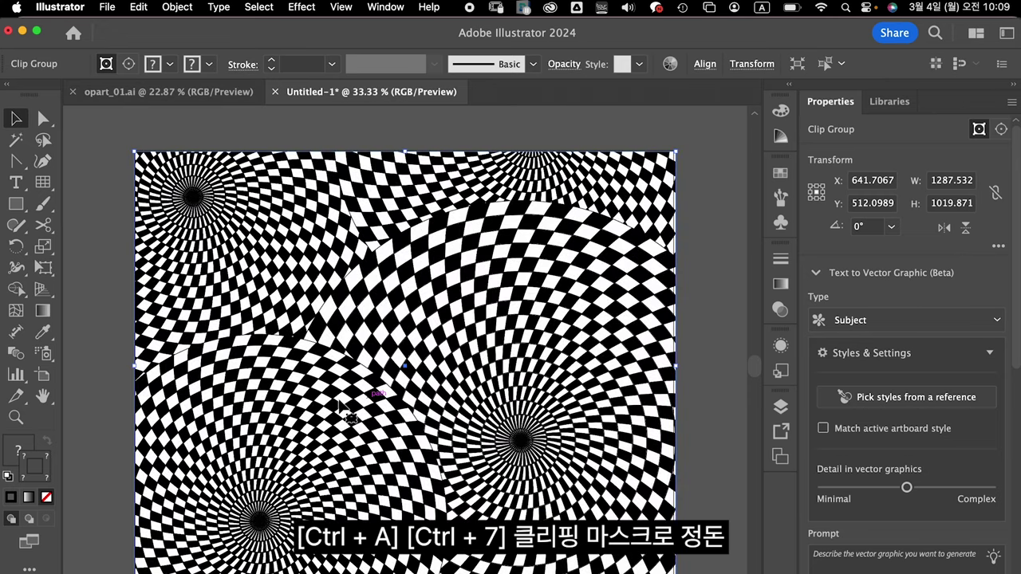
click(118, 421)
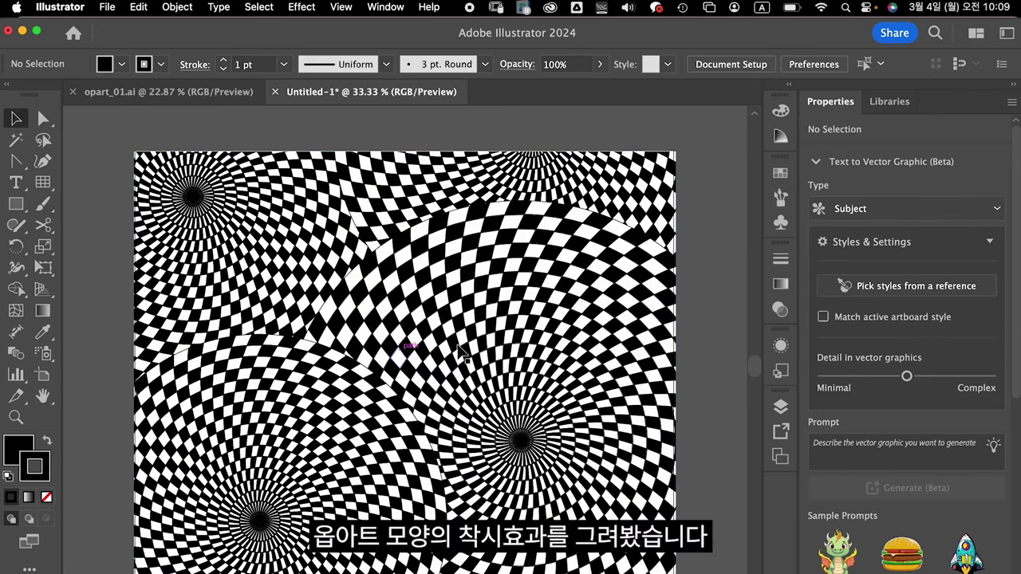